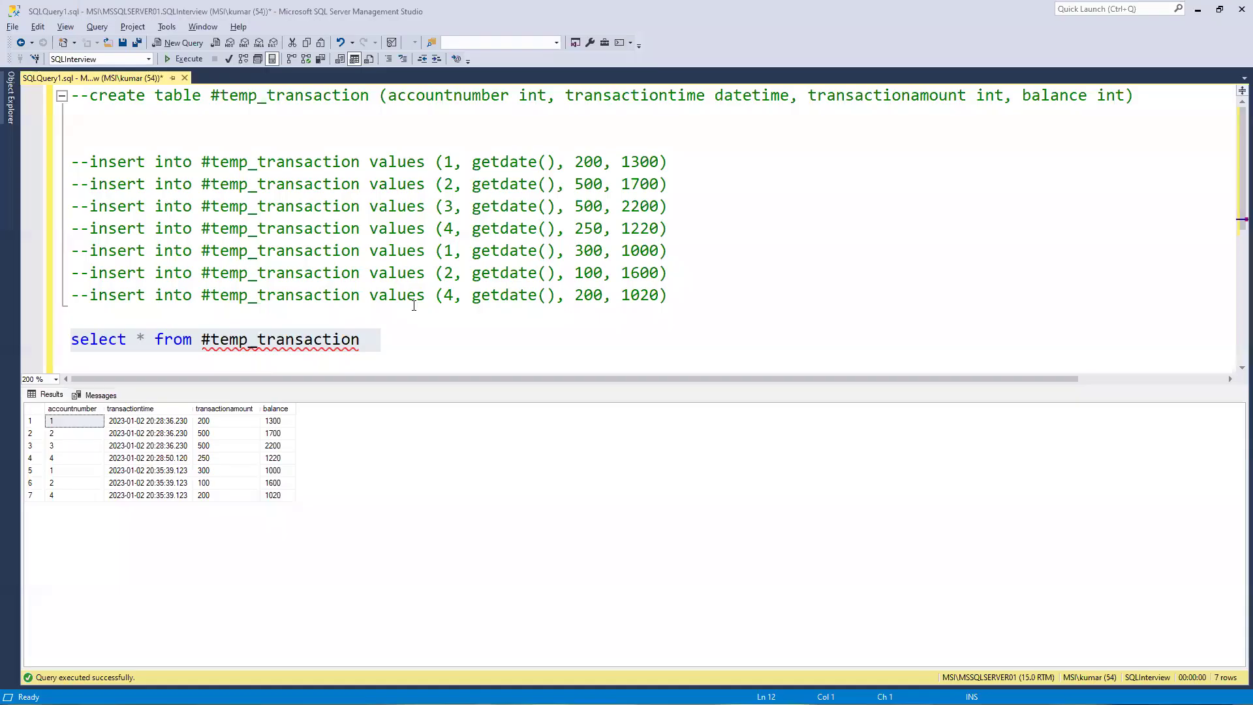
Re-run the query that lists all seven rows of #temp_transaction
left_click_drag(71, 339, 335, 395)
left_click(416, 346)
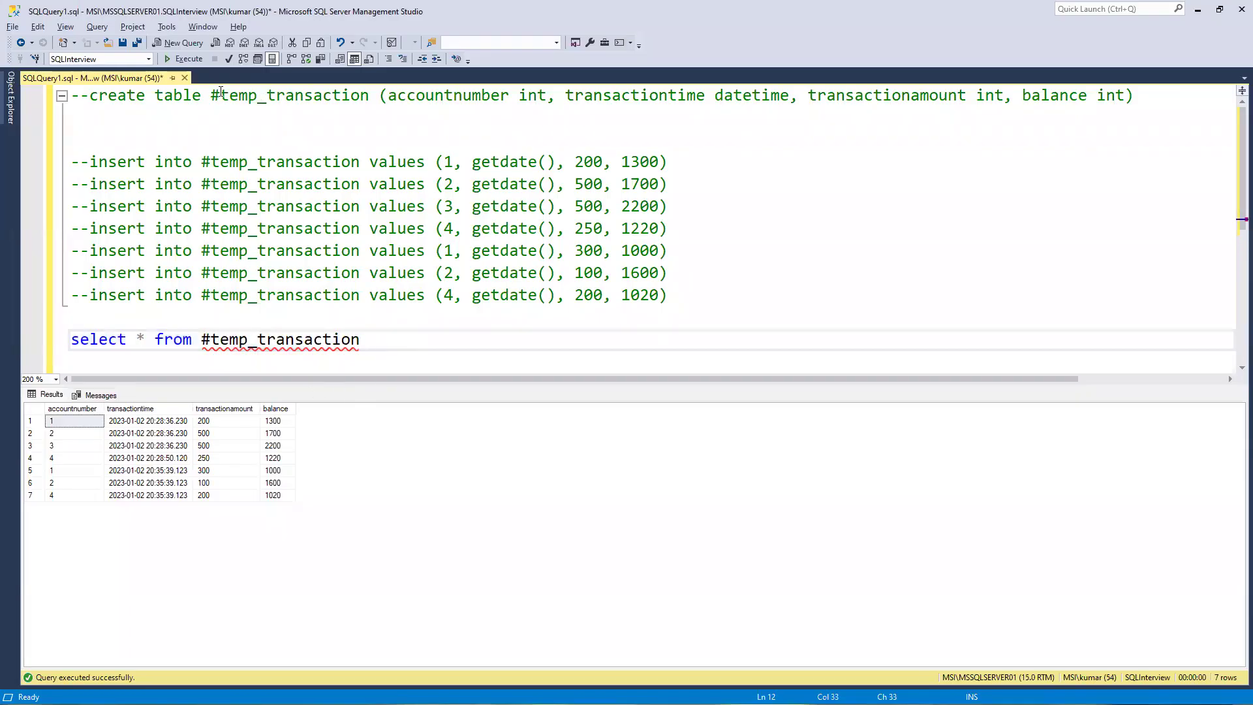
left_click_drag(208, 95, 567, 96)
left_click_drag(224, 162, 265, 162)
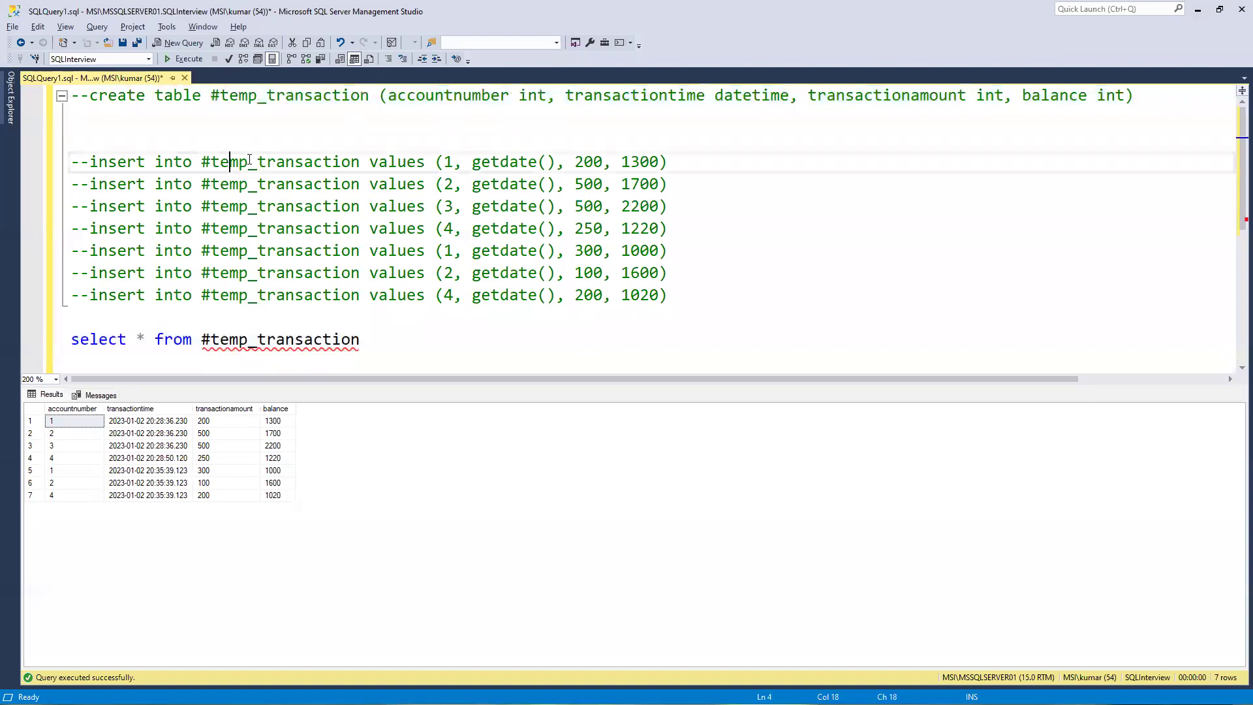
left_click_drag(361, 178, 746, 290)
left_click(803, 299)
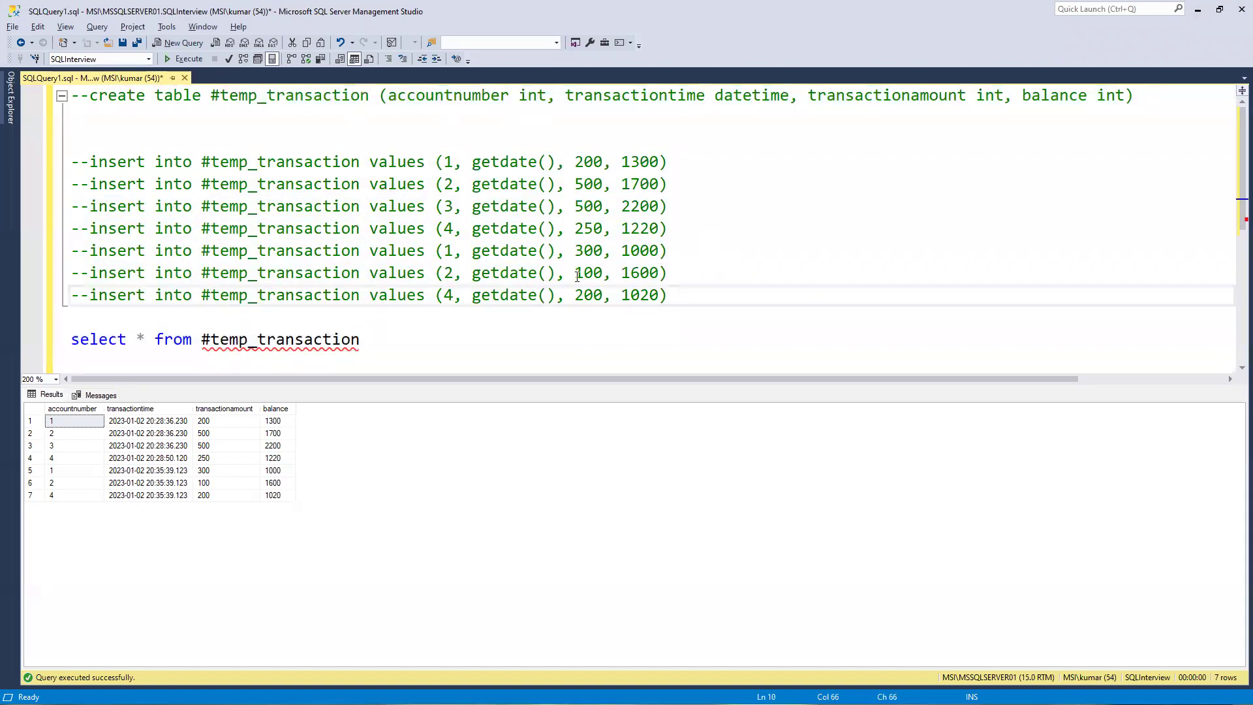
left_click_drag(398, 342, 40, 331)
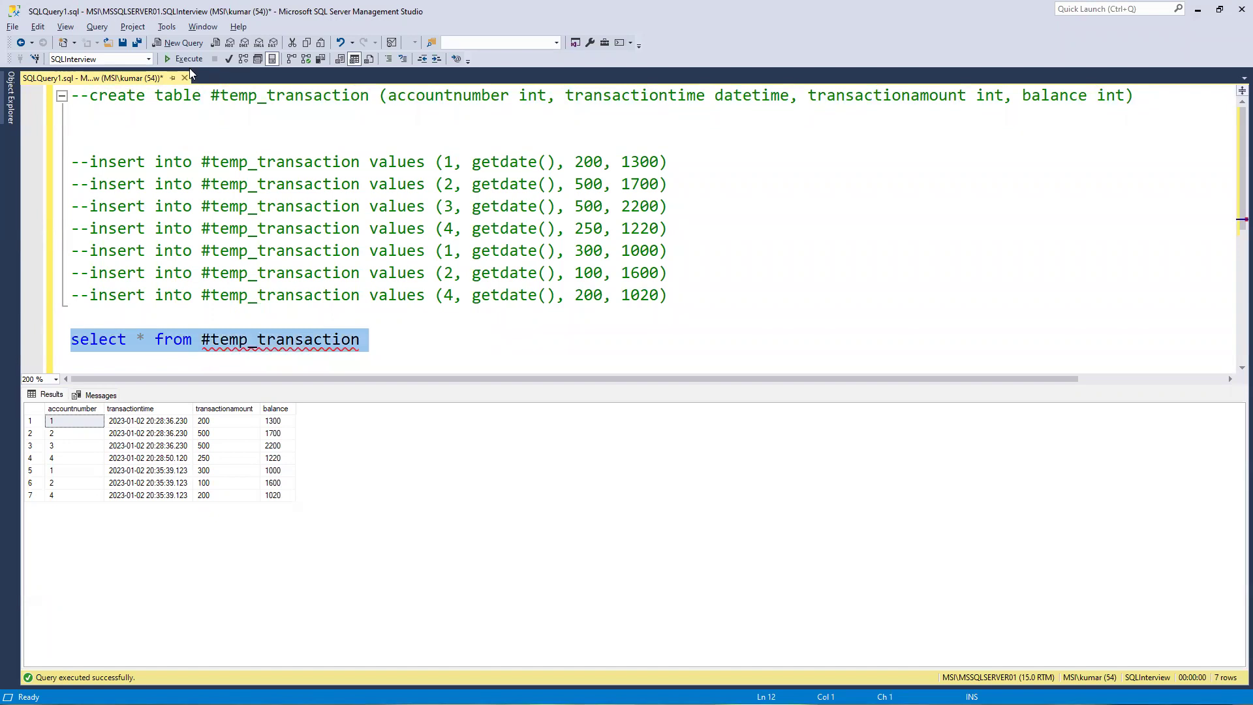
left_click(180, 59)
Compare account numbers in rows 1, 4 and 7, and row 3's amount 500 and balance 2200
left_click(61, 422)
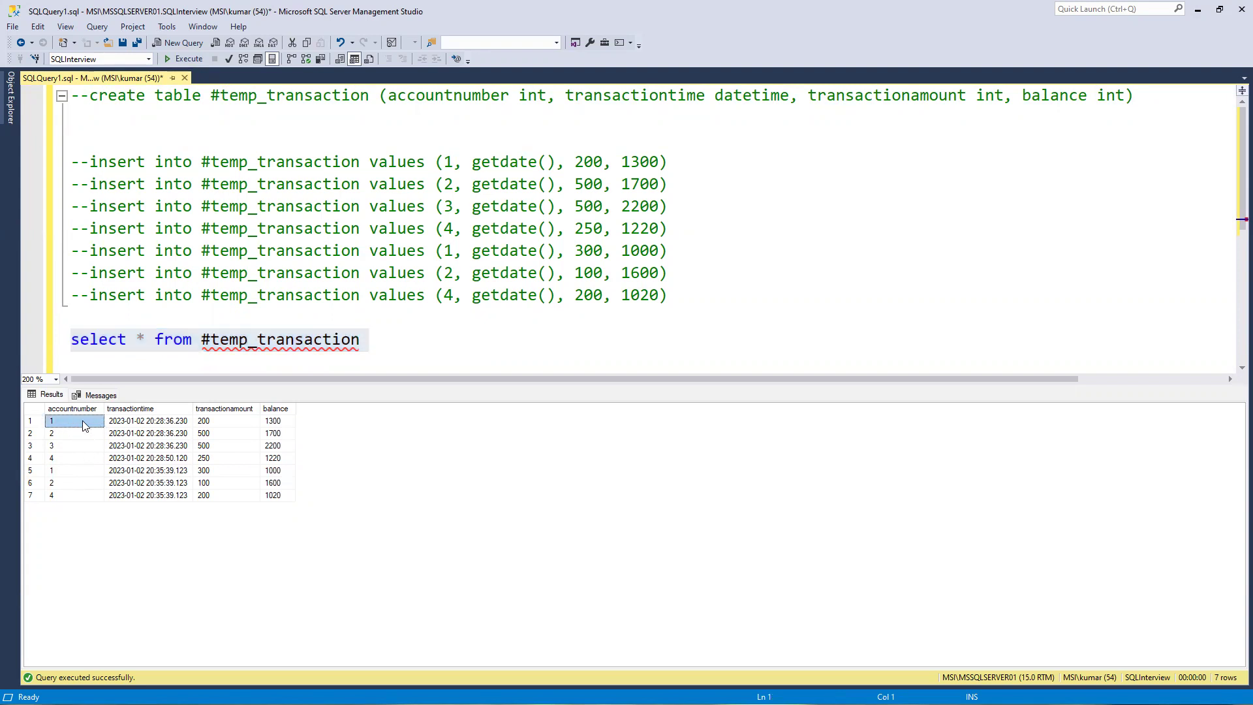
left_click(59, 458)
left_click(60, 482)
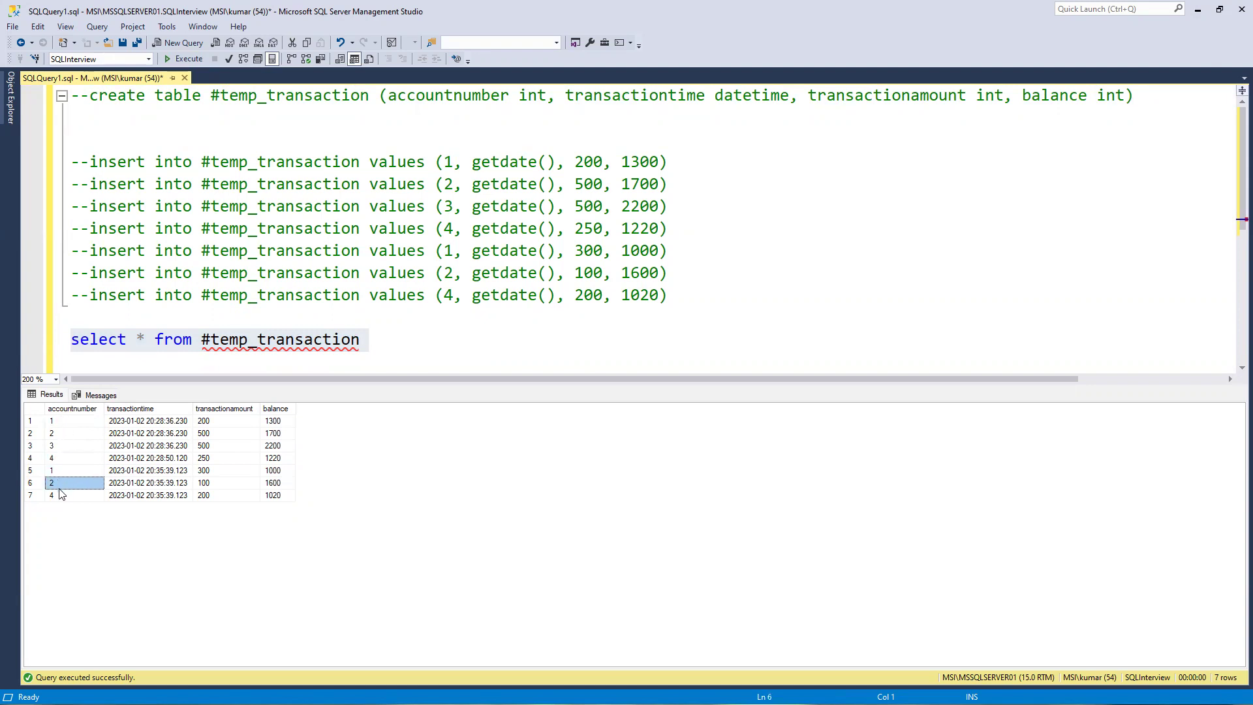
left_click(57, 447)
left_click(138, 447)
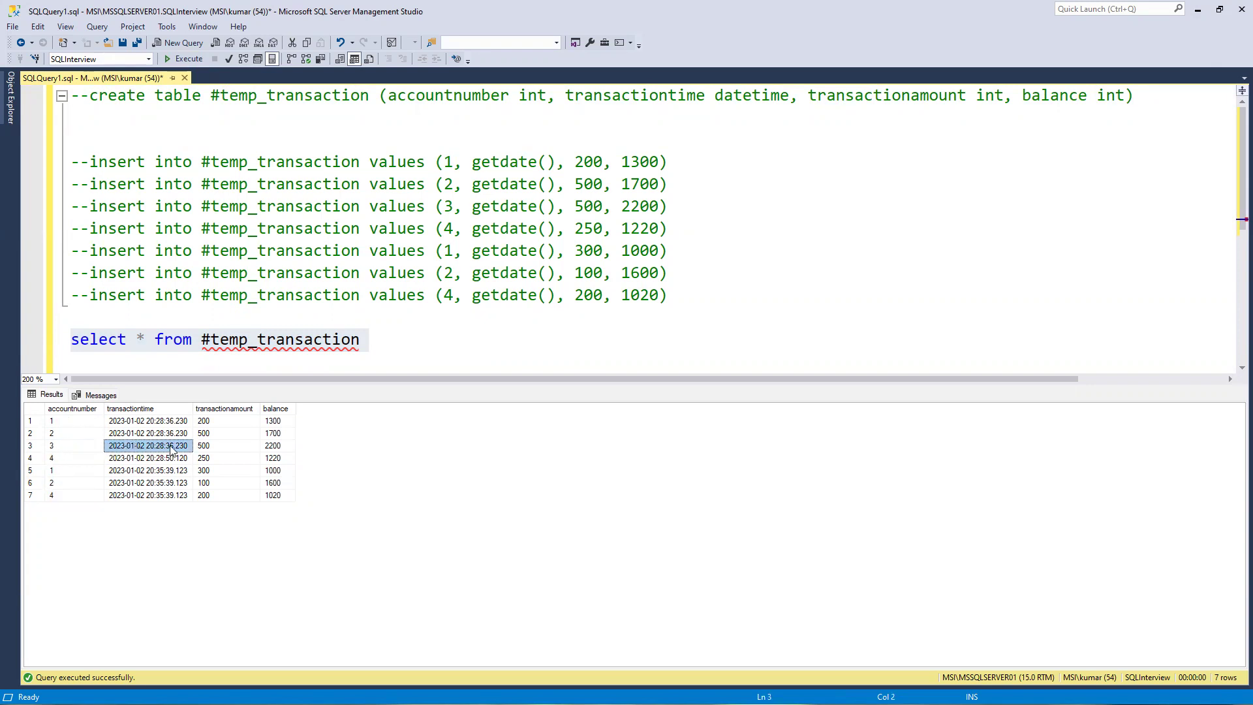
left_click(216, 449)
left_click(280, 449)
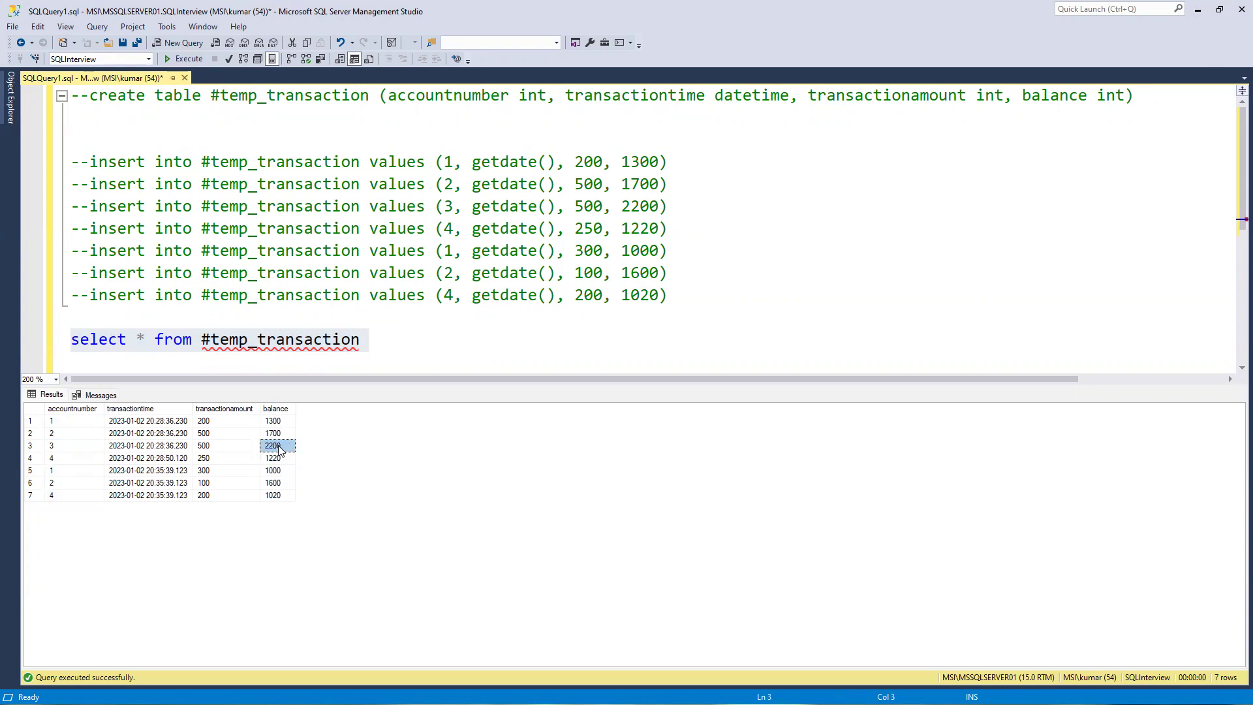
Compare transaction times and balances 1300, 1000 and 1020 across rows 1, 5 and 7
left_click(52, 421)
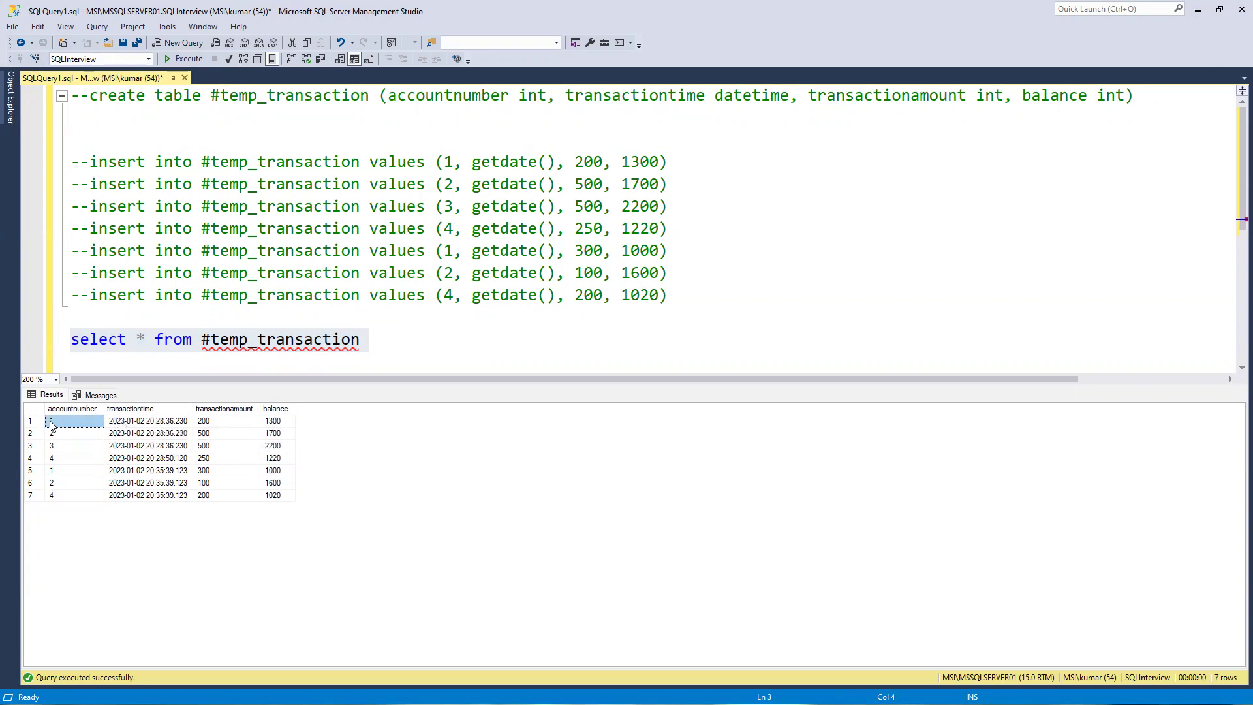
left_click(146, 422)
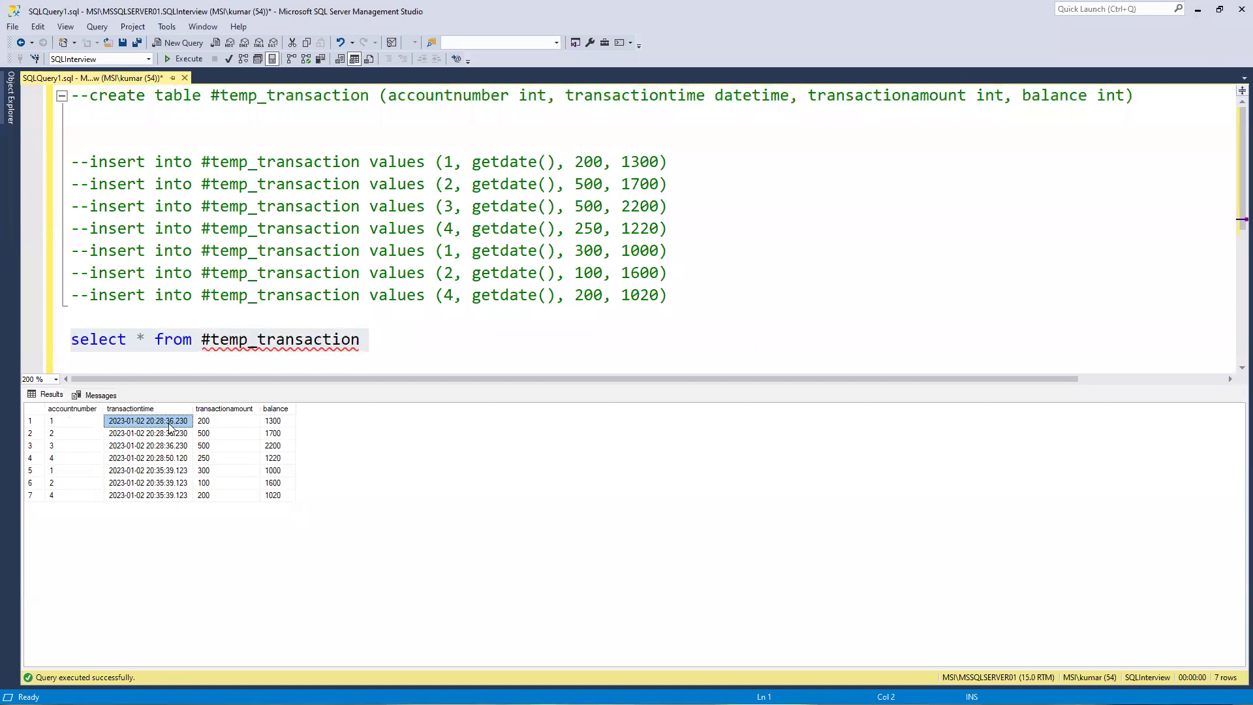
left_click(277, 424)
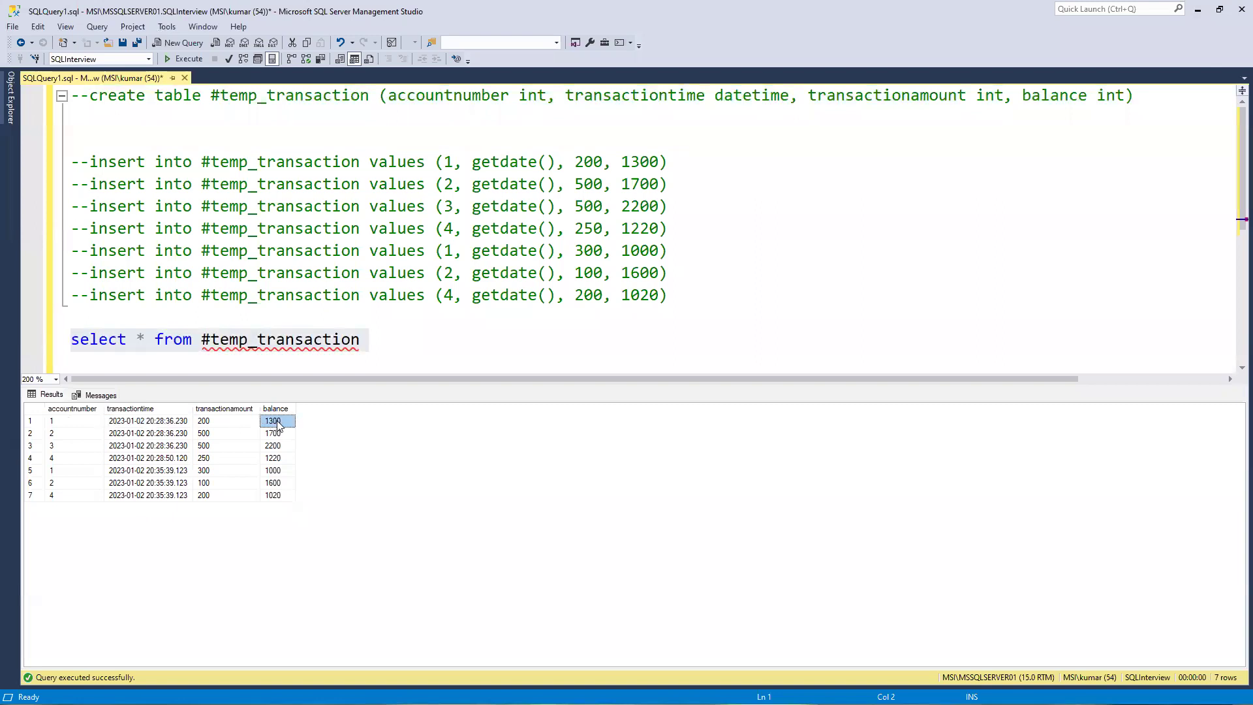
left_click(56, 471)
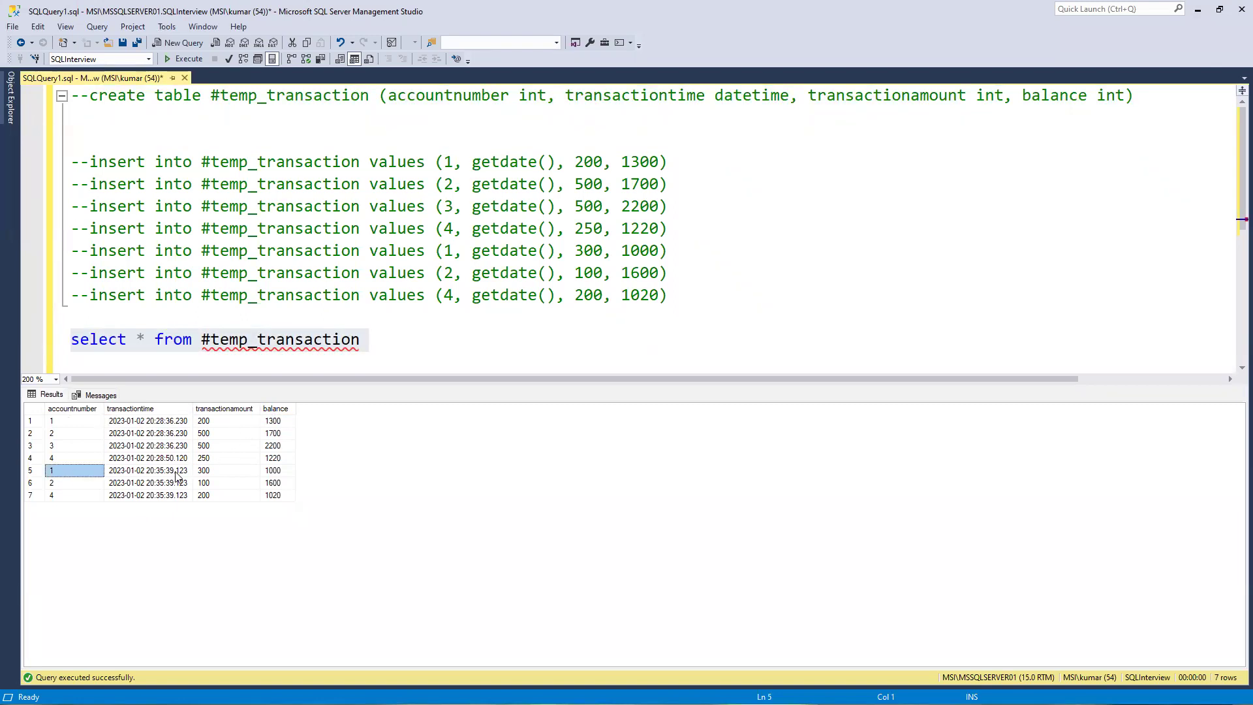
left_click(162, 472)
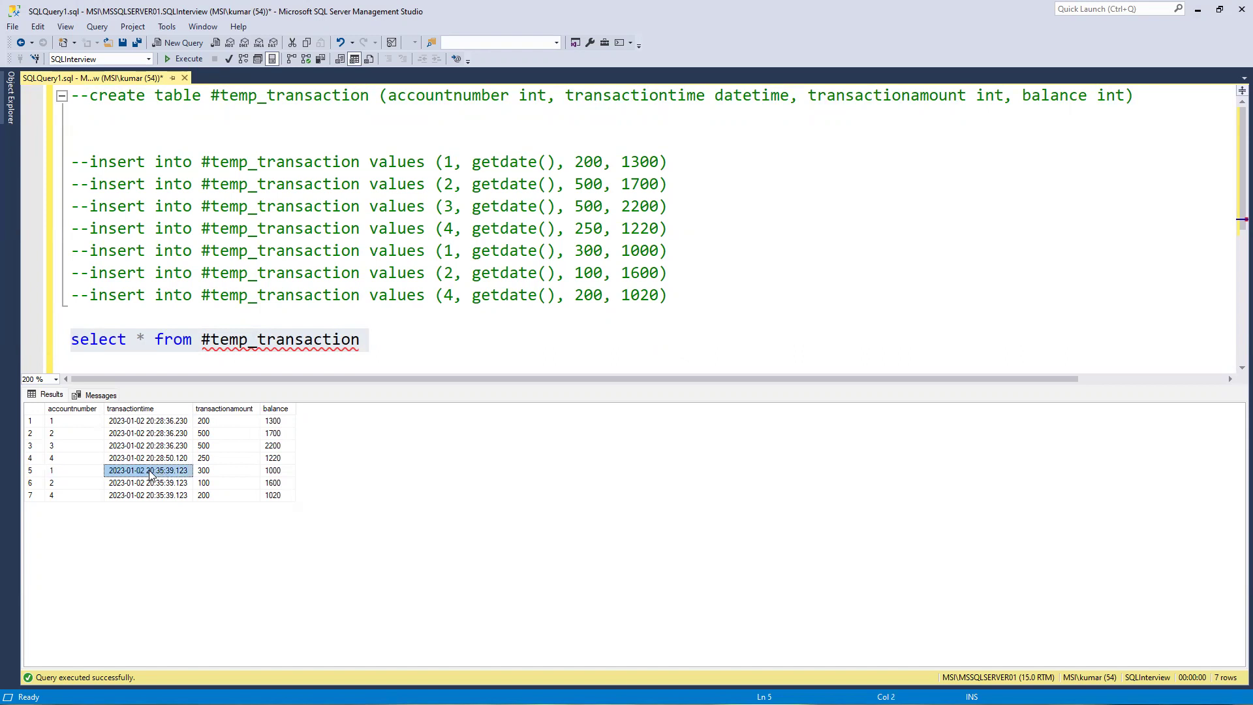
left_click(278, 470)
left_click(278, 483)
left_click(277, 483)
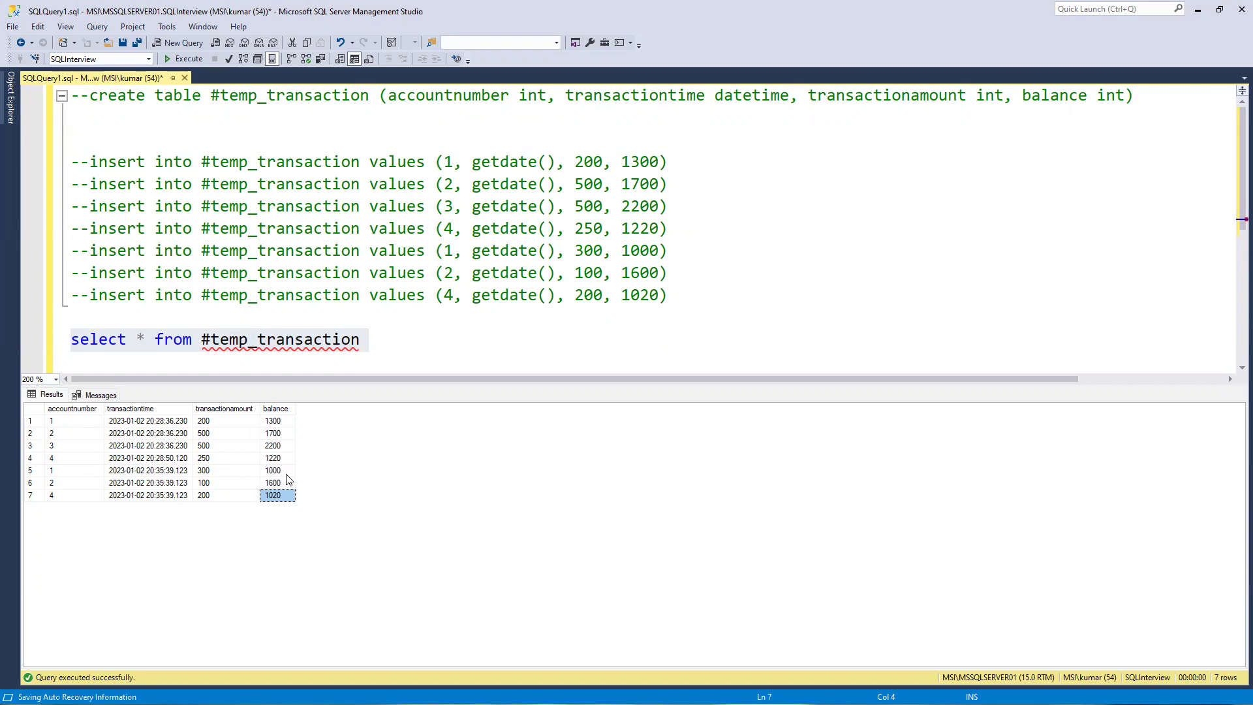
left_click(400, 340)
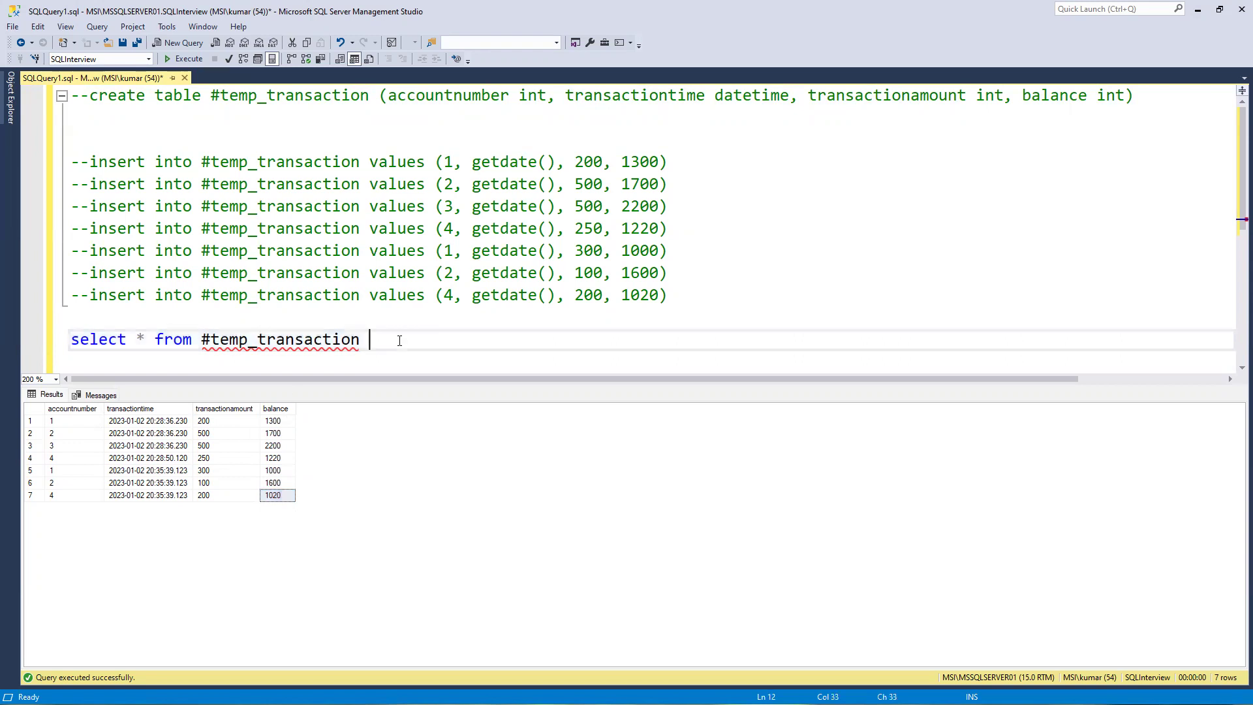
scroll(400, 340, "down", 1)
scroll(400, 340, "up", 1)
scroll(380, 298, "down", 2)
scroll(380, 298, "down", 1)
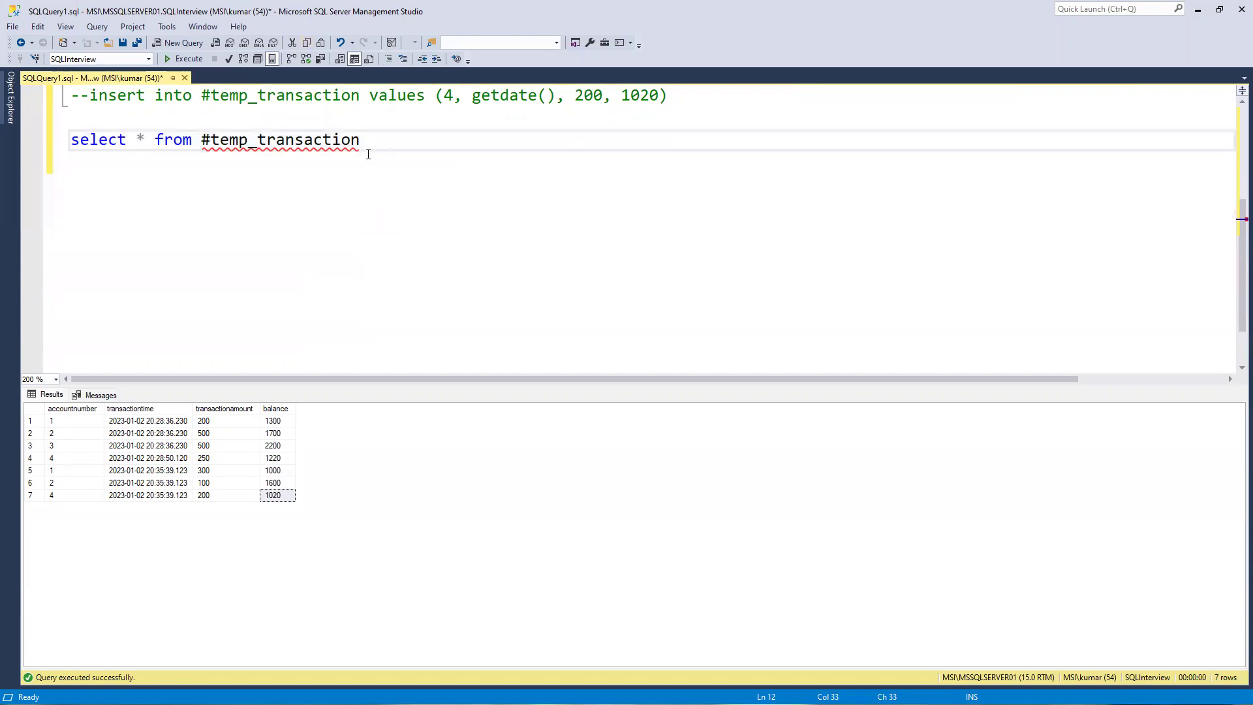
scroll(369, 154, "down", 2)
scroll(365, 158, "up", 2)
Start a new select line with accountnumber copied from the table definition
key("Return")
key("Return")
type("select")
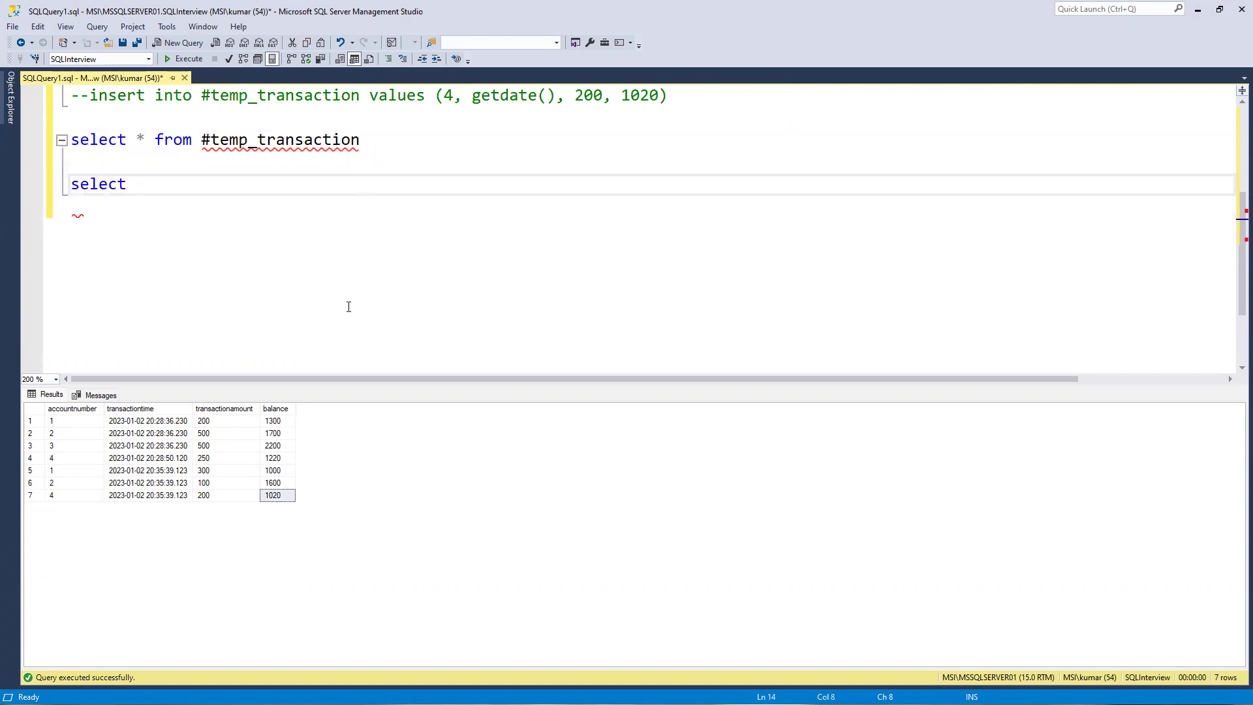
left_click(77, 409)
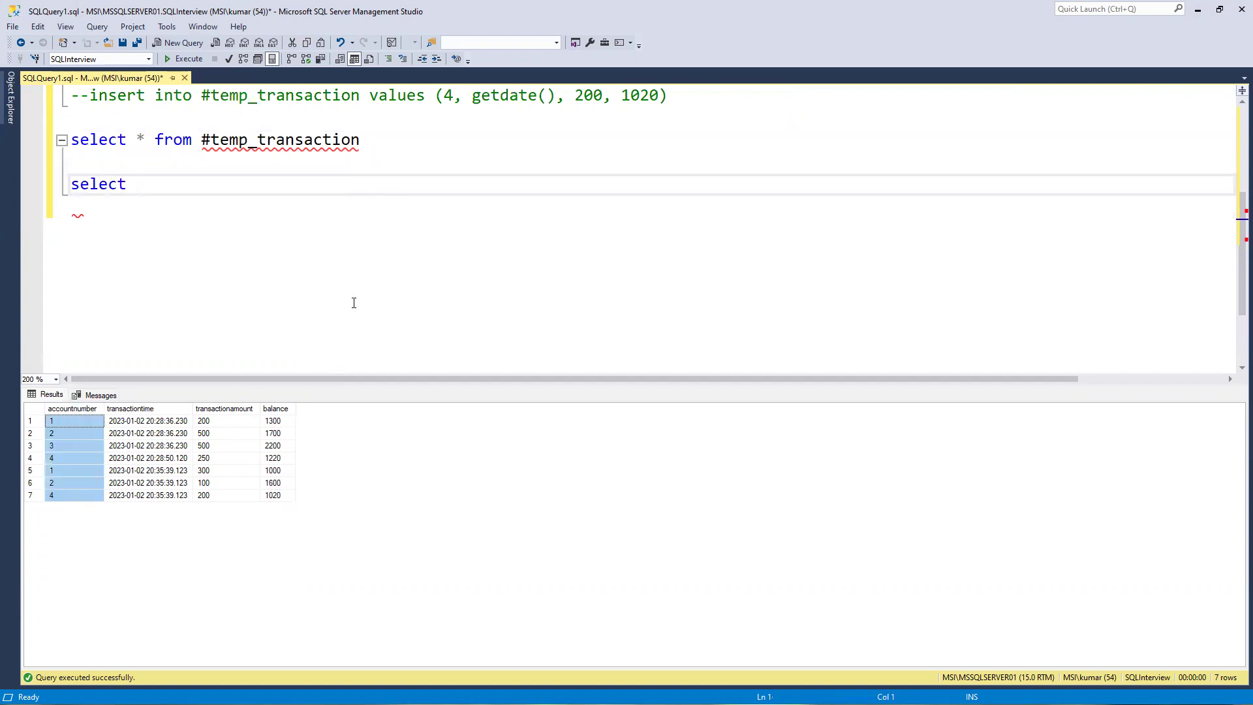
left_click(544, 269)
scroll(544, 268, "up", 5)
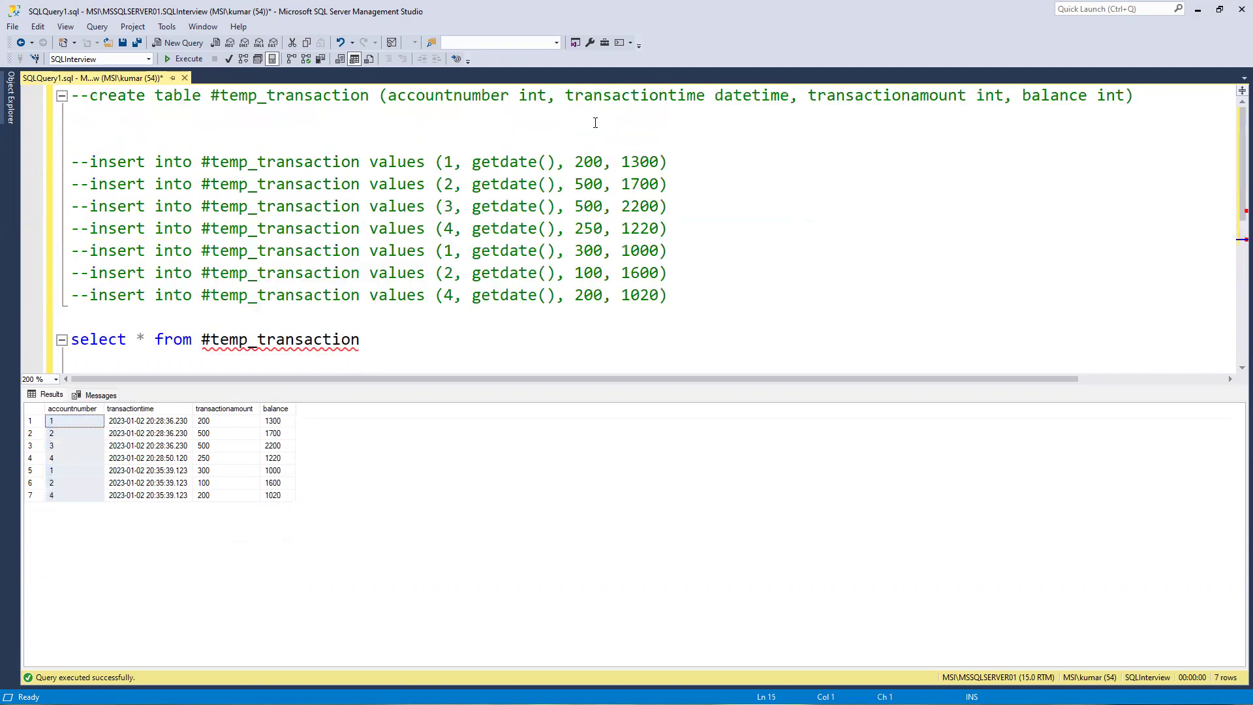
left_click(440, 94)
double_click(438, 95)
key("ctrl+c")
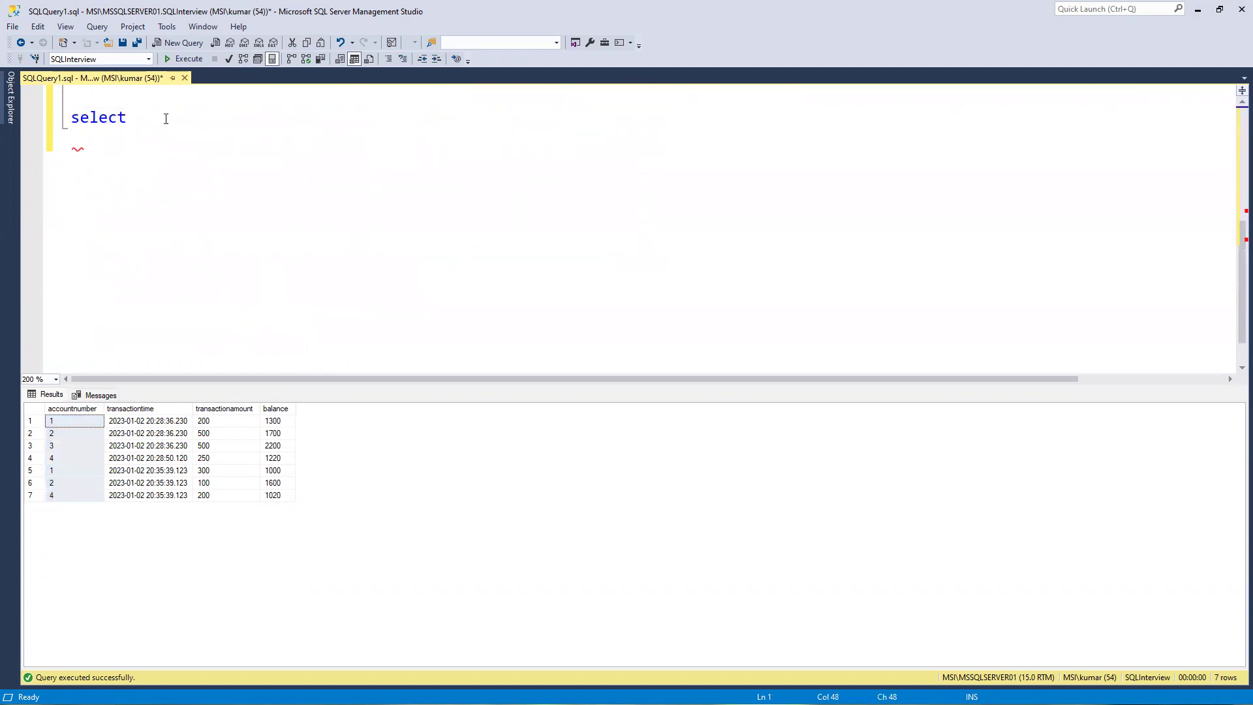
left_click(165, 118)
key("ctrl+v")
type(",")
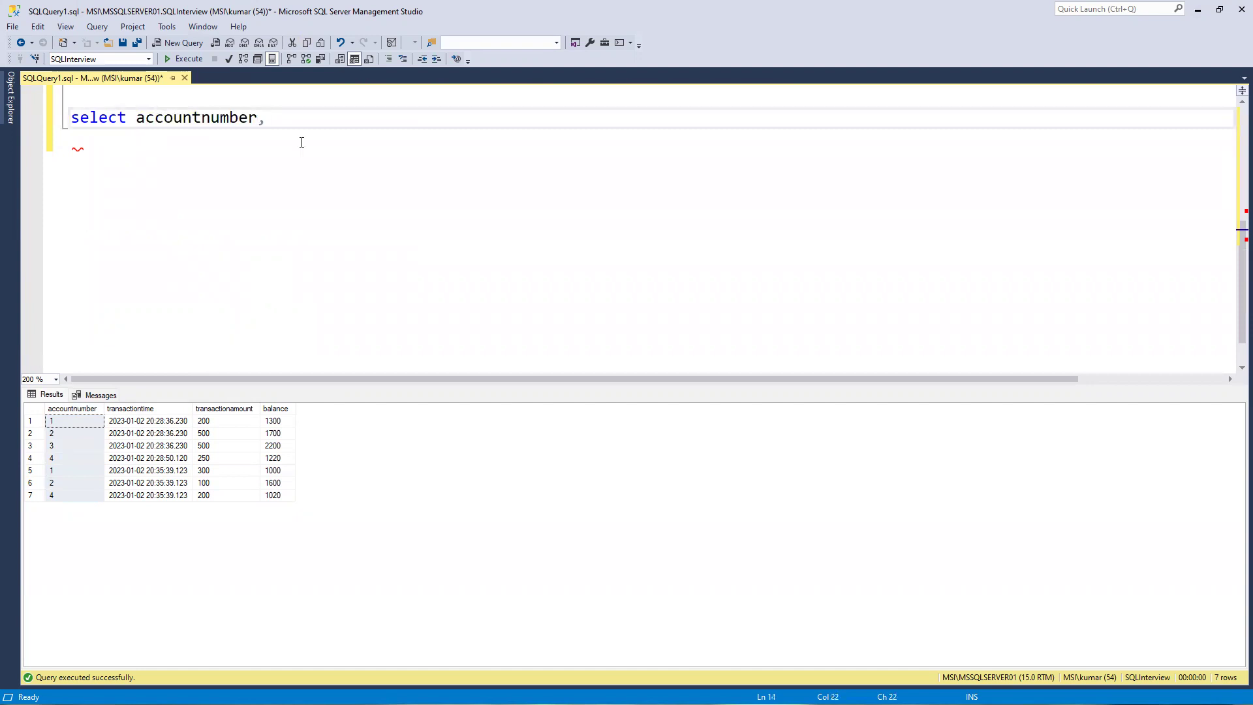
scroll(303, 141, "up", 5)
Add transactiontime to the new select and copy the #temp_transaction table name
double_click(634, 98)
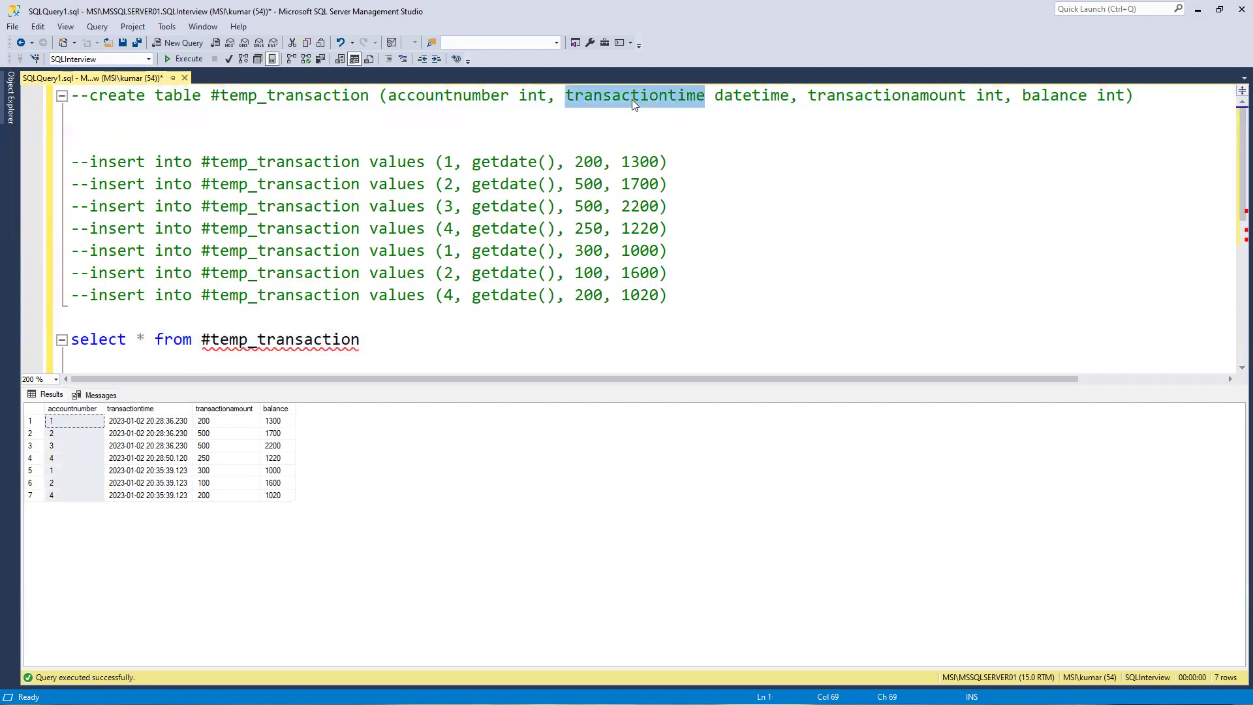
scroll(469, 263, "down", 5)
left_click(283, 186)
type("transactiontime")
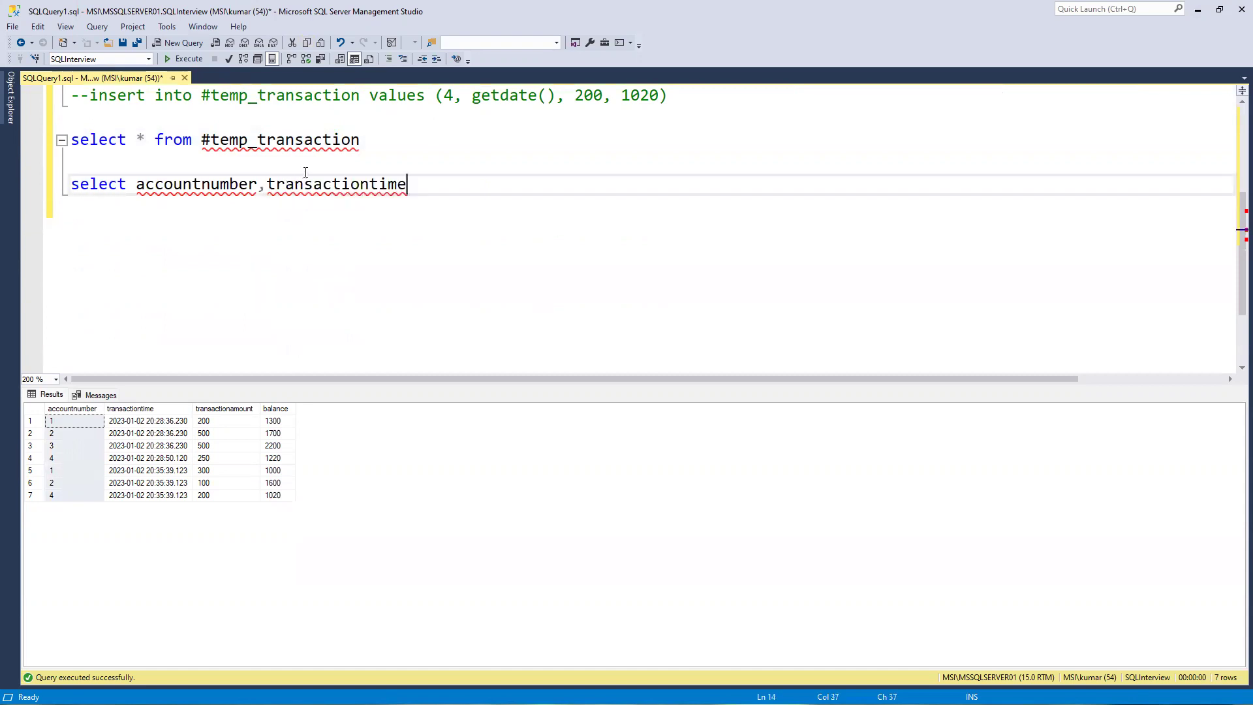
type(" from")
left_click_drag(360, 140, 201, 140)
key("ctrl+c")
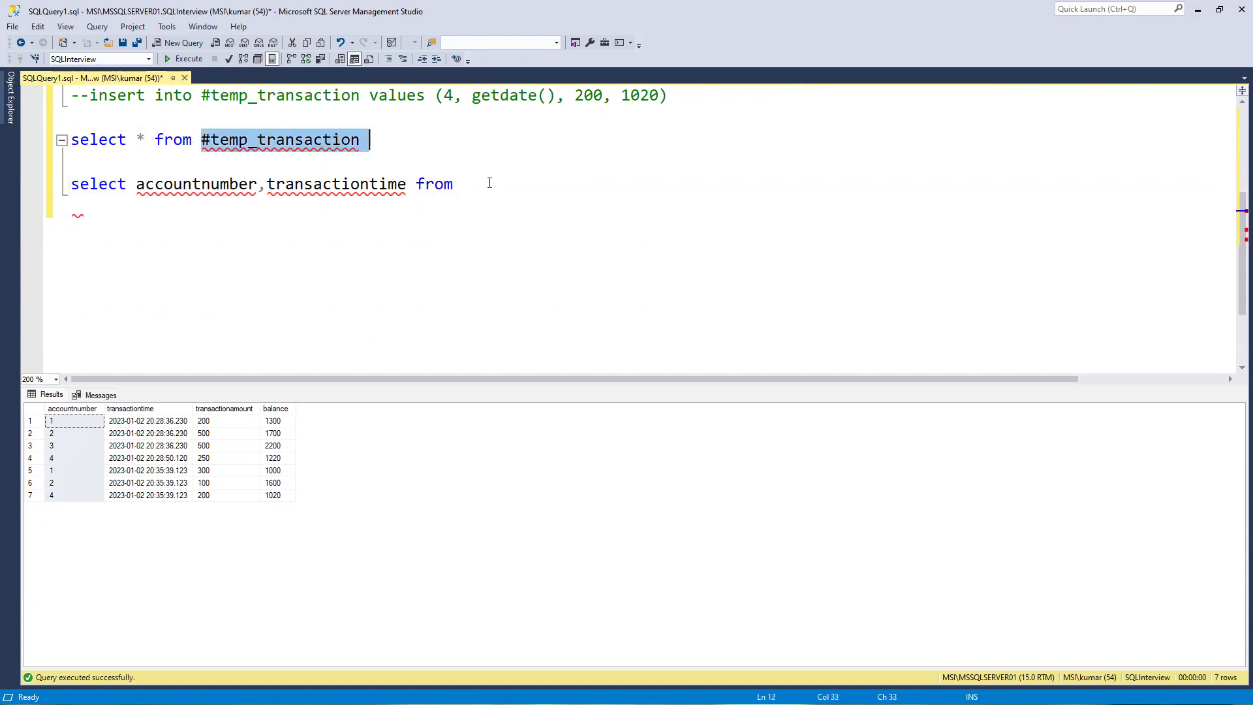
left_click(488, 185)
Finish the query with 'from #temp_transaction' and run the two-column select
key("ctrl+v")
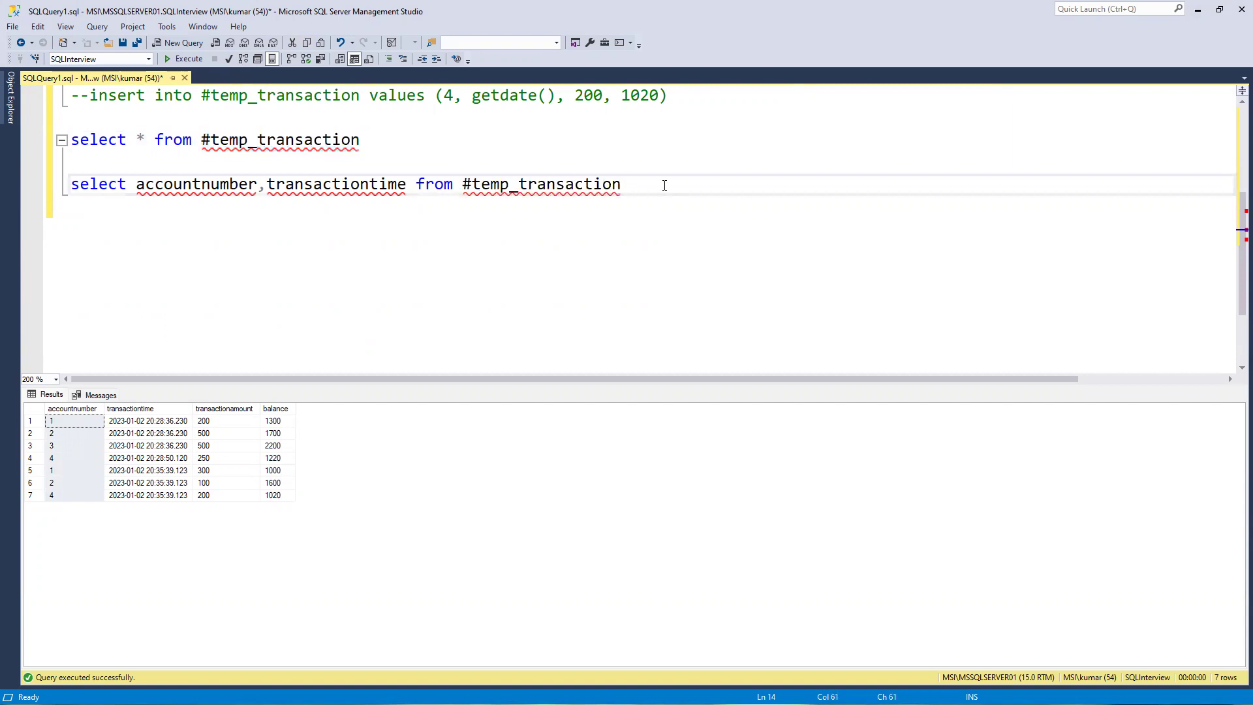
mouse_move(632, 184)
left_mouse_down()
mouse_move(49, 171)
mouse_move(59, 184)
left_mouse_up()
left_click(183, 58)
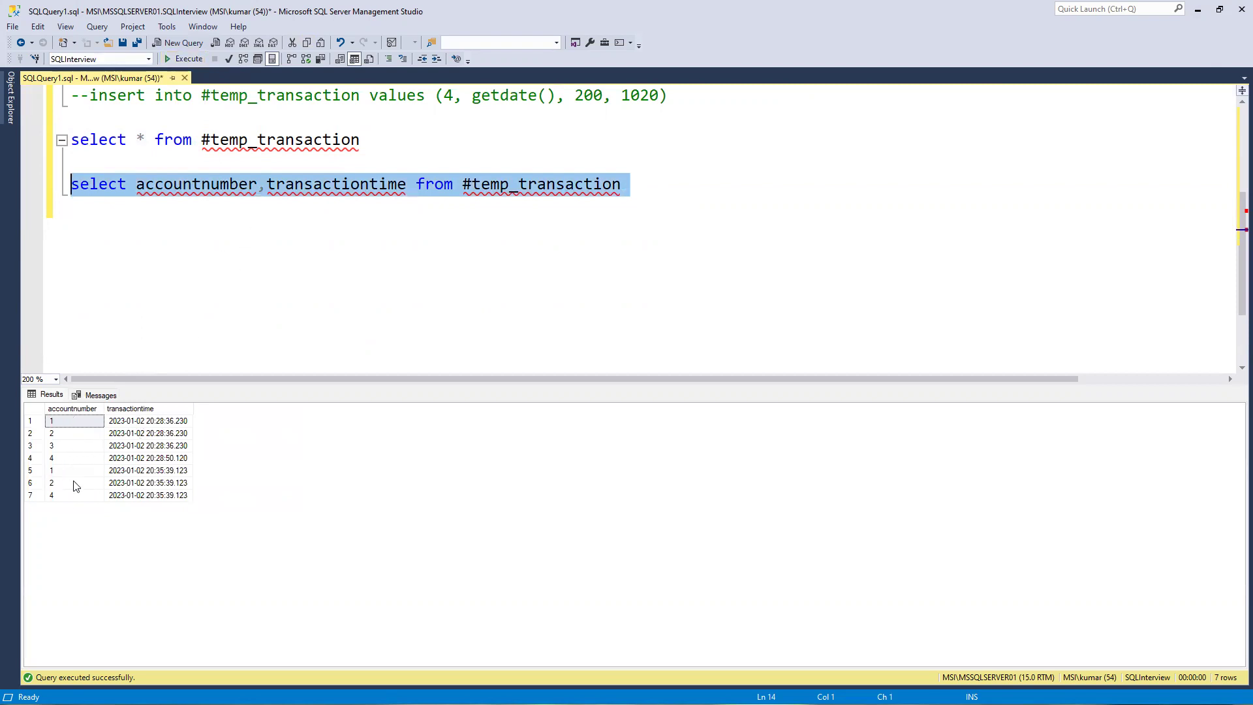
Change the column to max(transactiontime) as transactiontime and run it, getting error Msg 8120
left_click(271, 187)
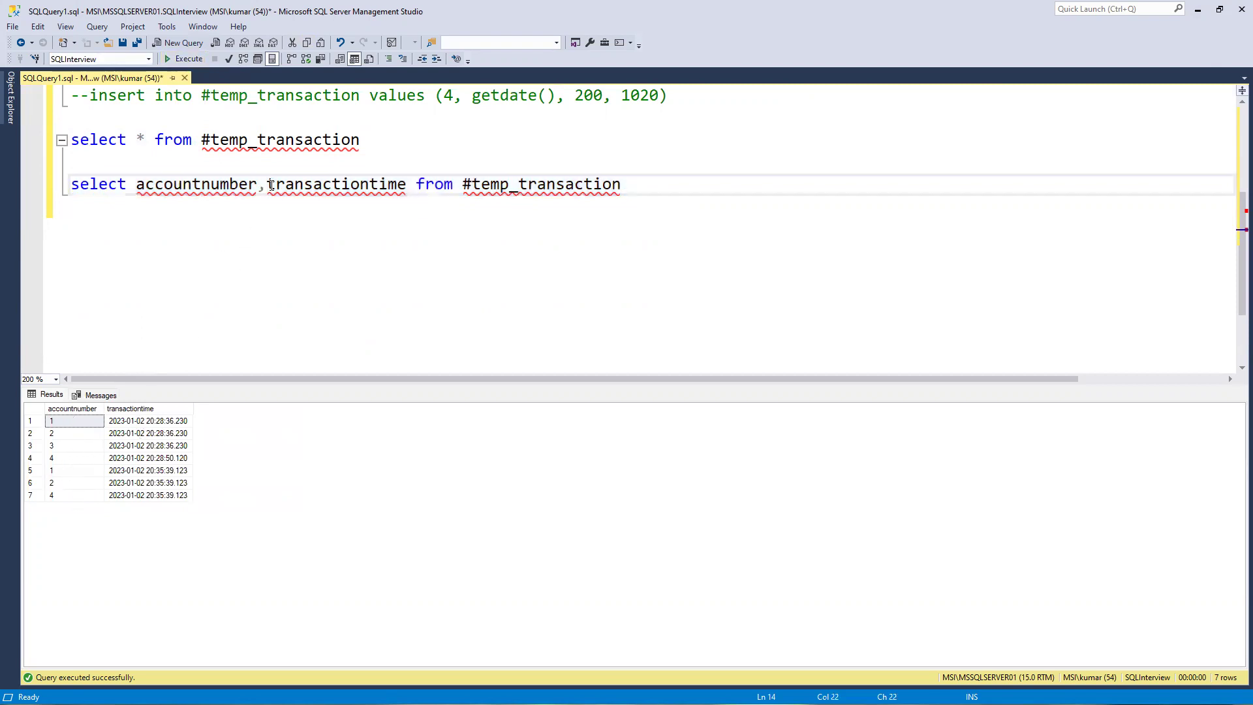
type("max(")
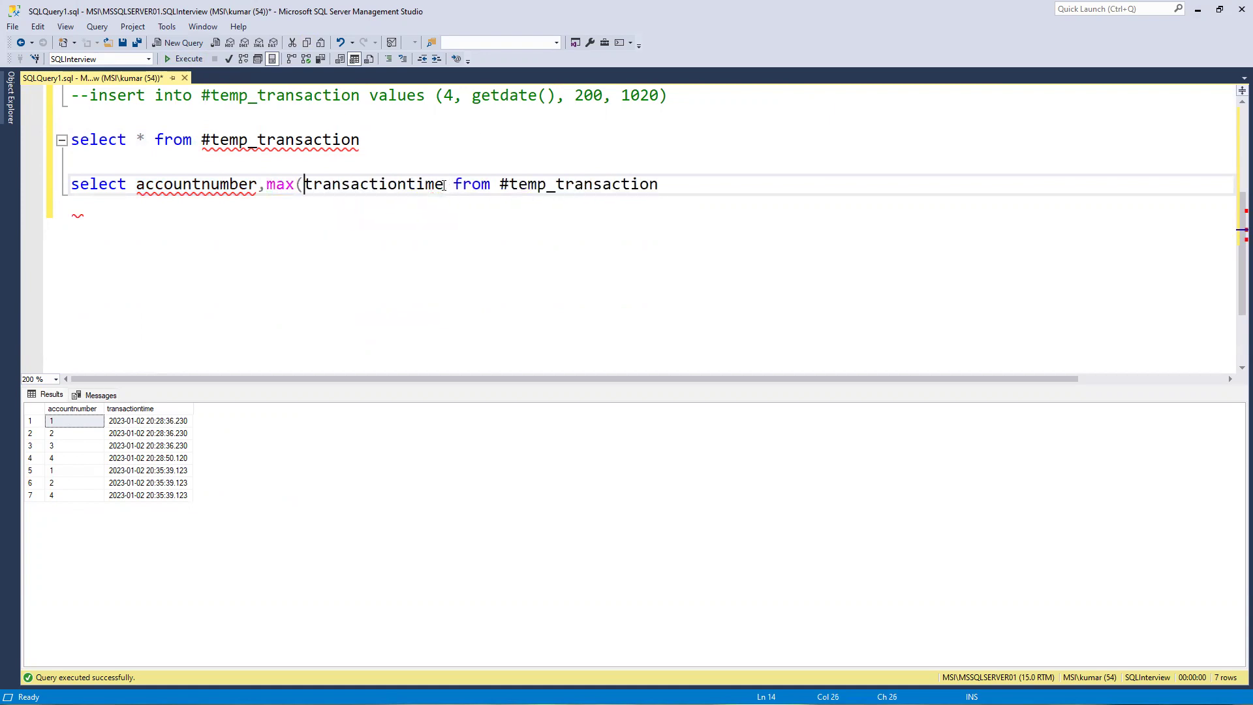
double_click(419, 184)
key("ctrl+c")
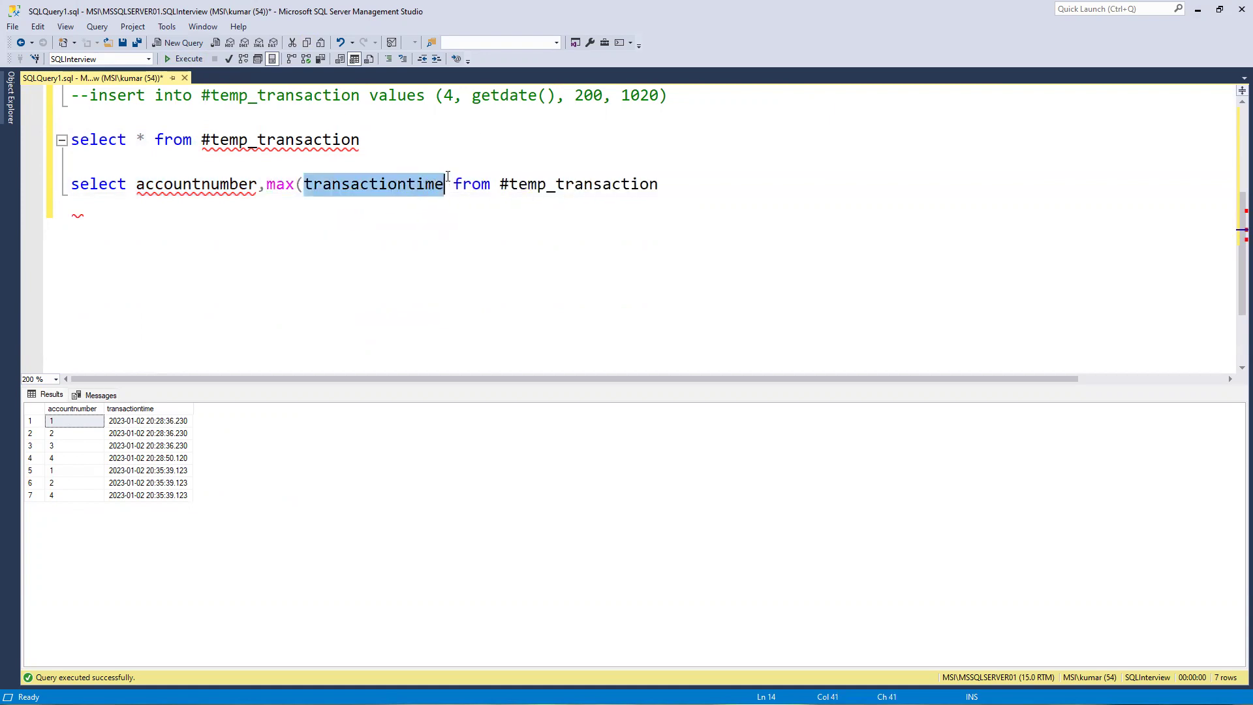
left_click(447, 185)
type(") as")
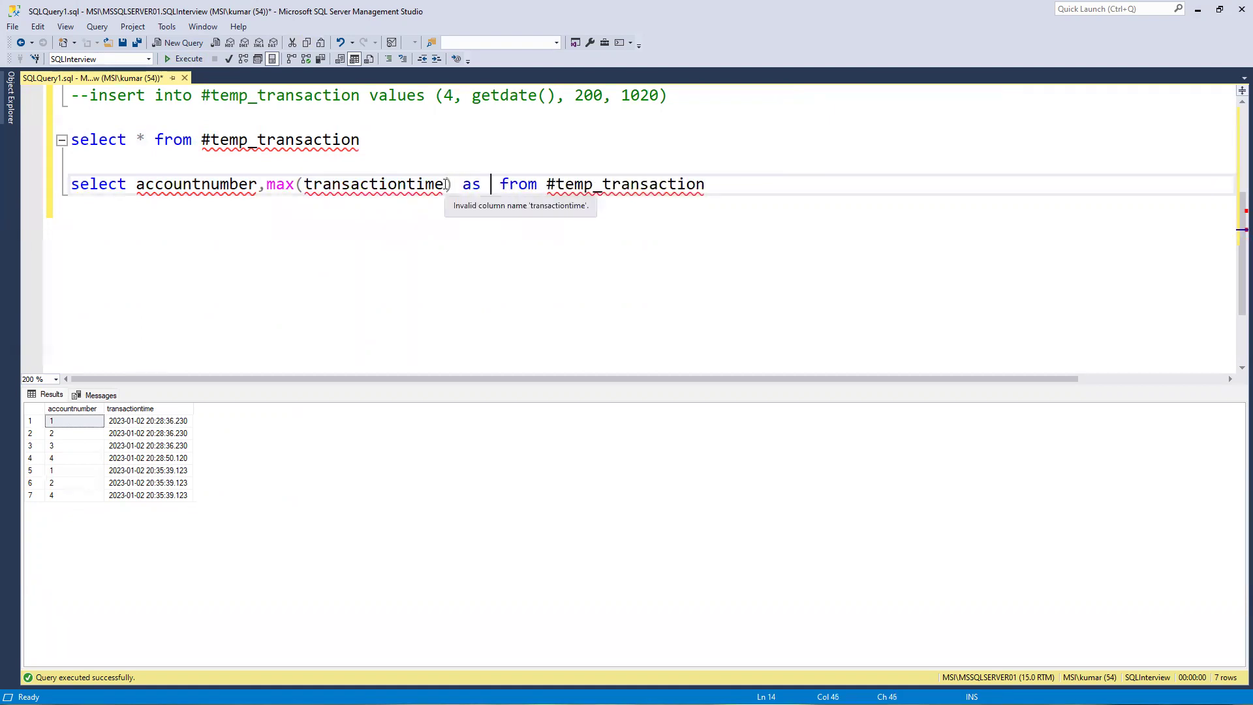
key("ctrl+v")
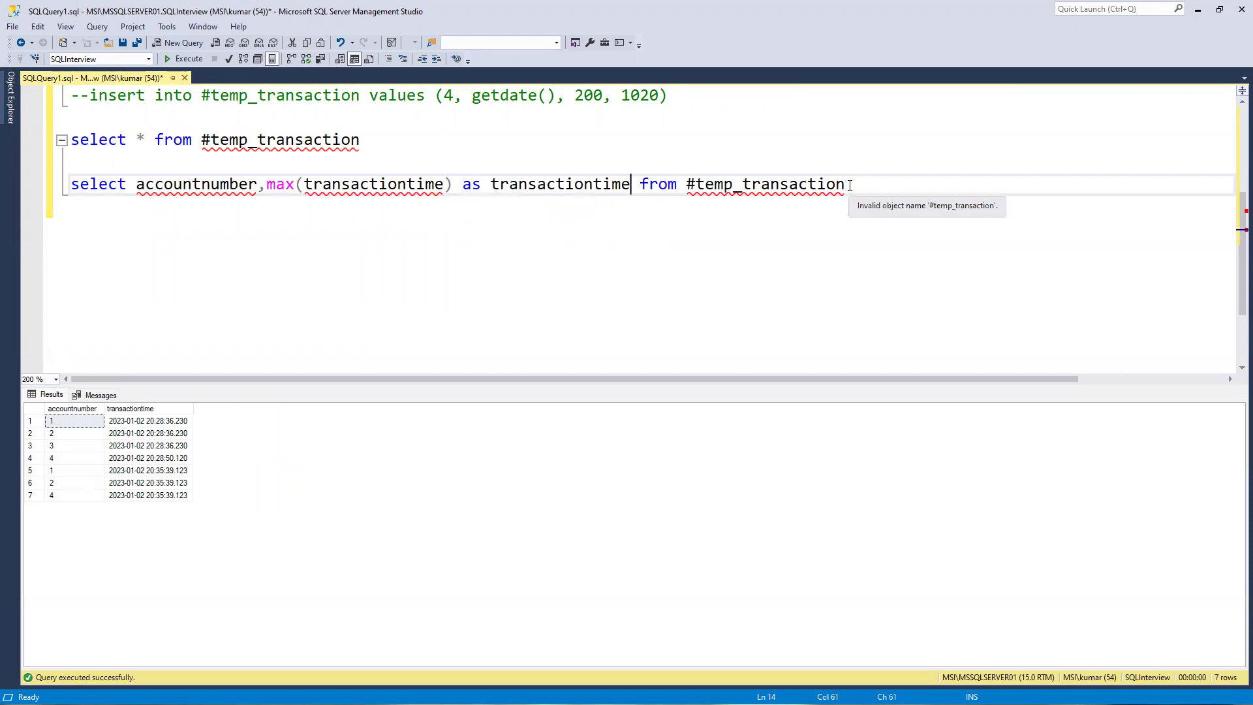
left_click_drag(848, 184, 71, 184)
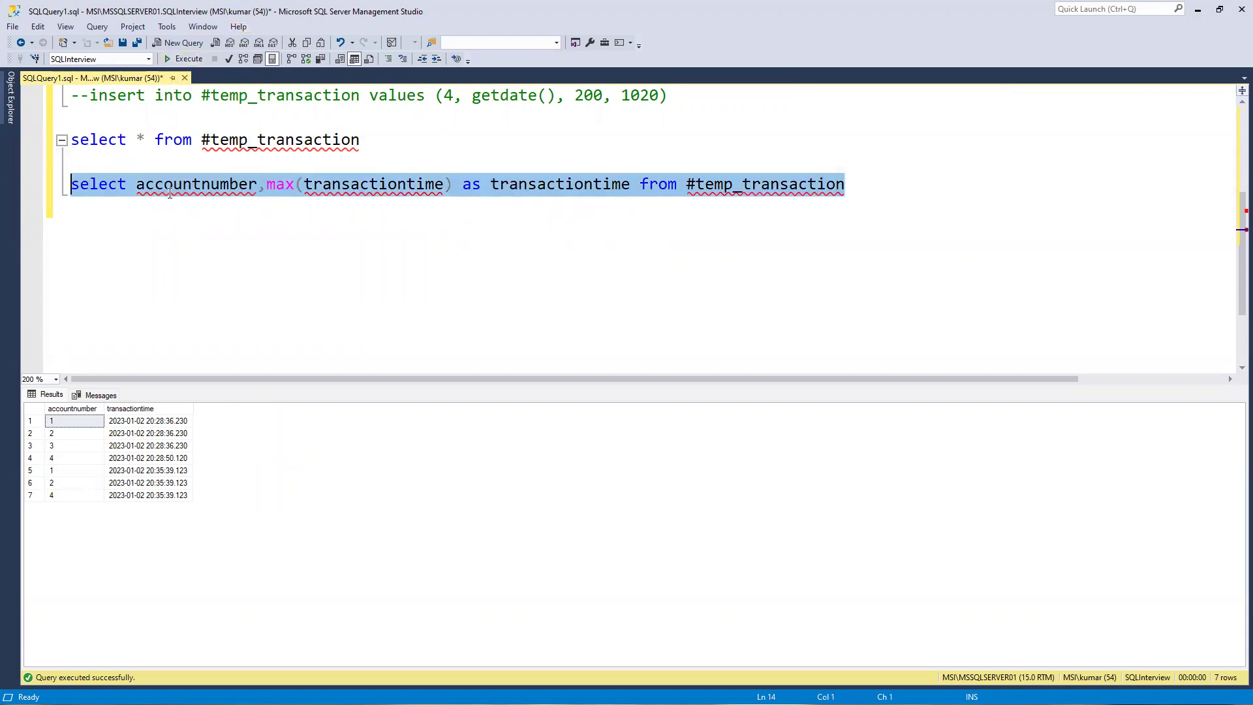
left_click(184, 59)
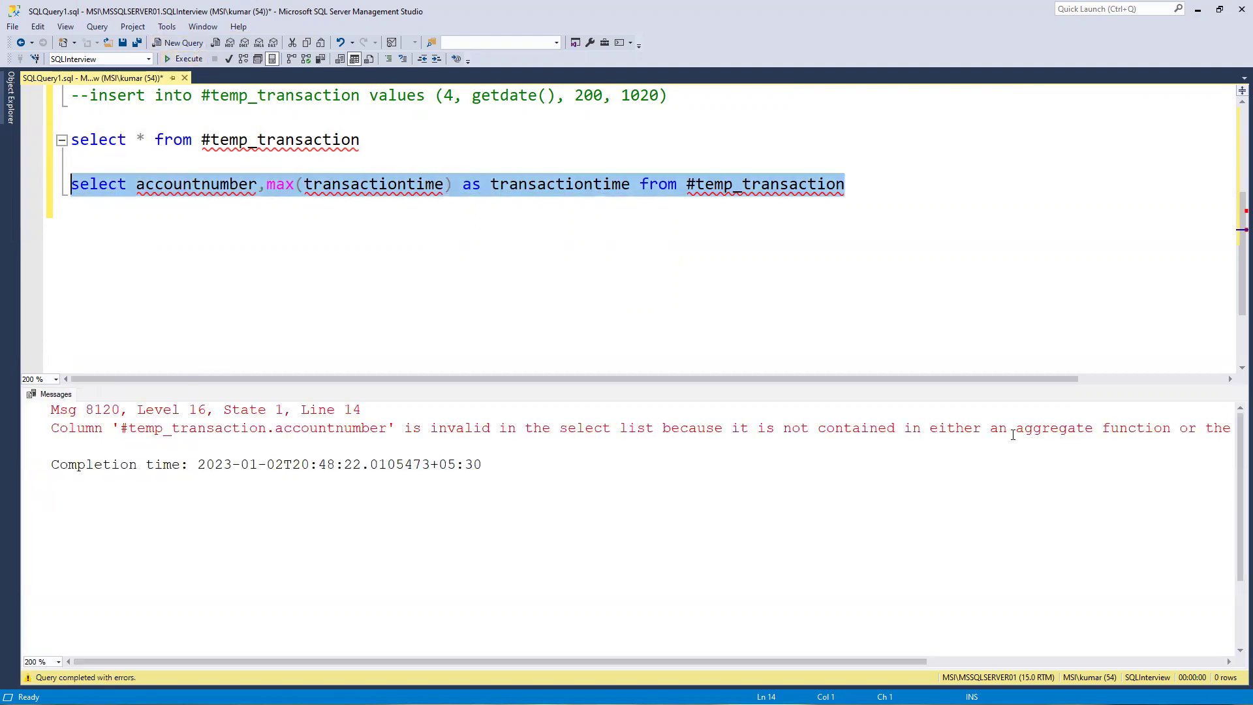
left_click_drag(1014, 431, 1217, 429)
left_click(880, 185)
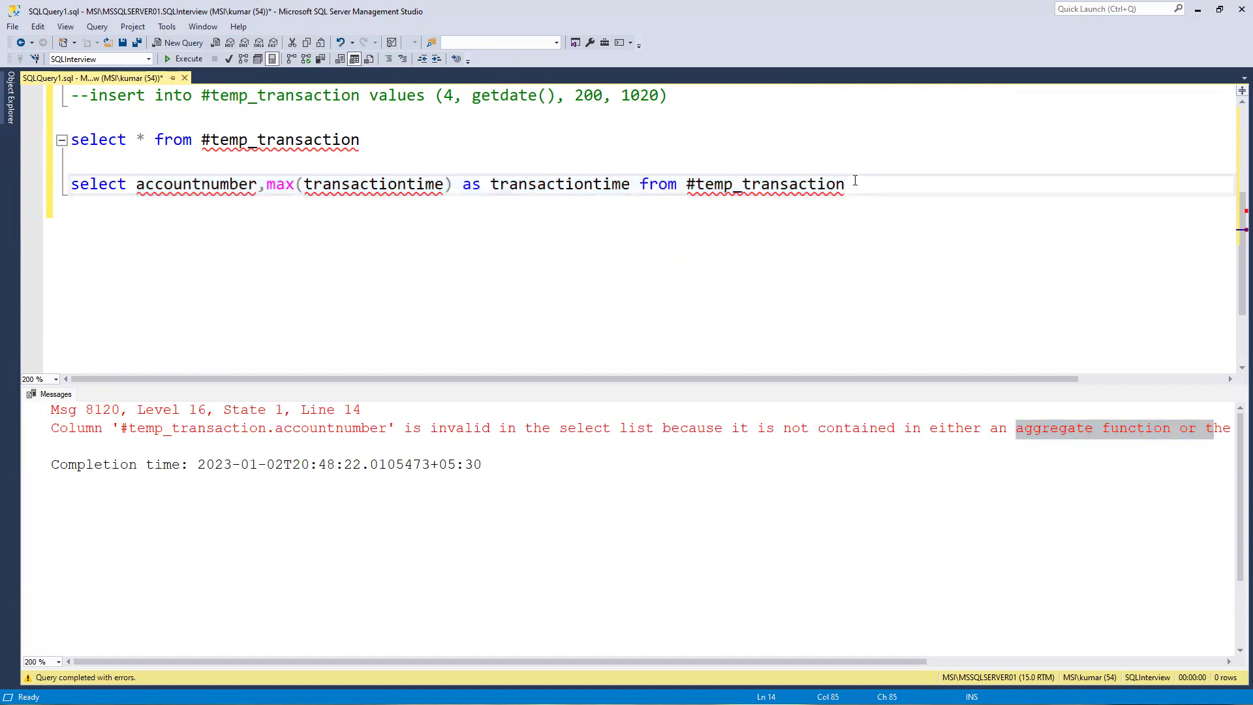
Add 'group by accountnumber' under the max query and run both lines
key("Return")
type("group n")
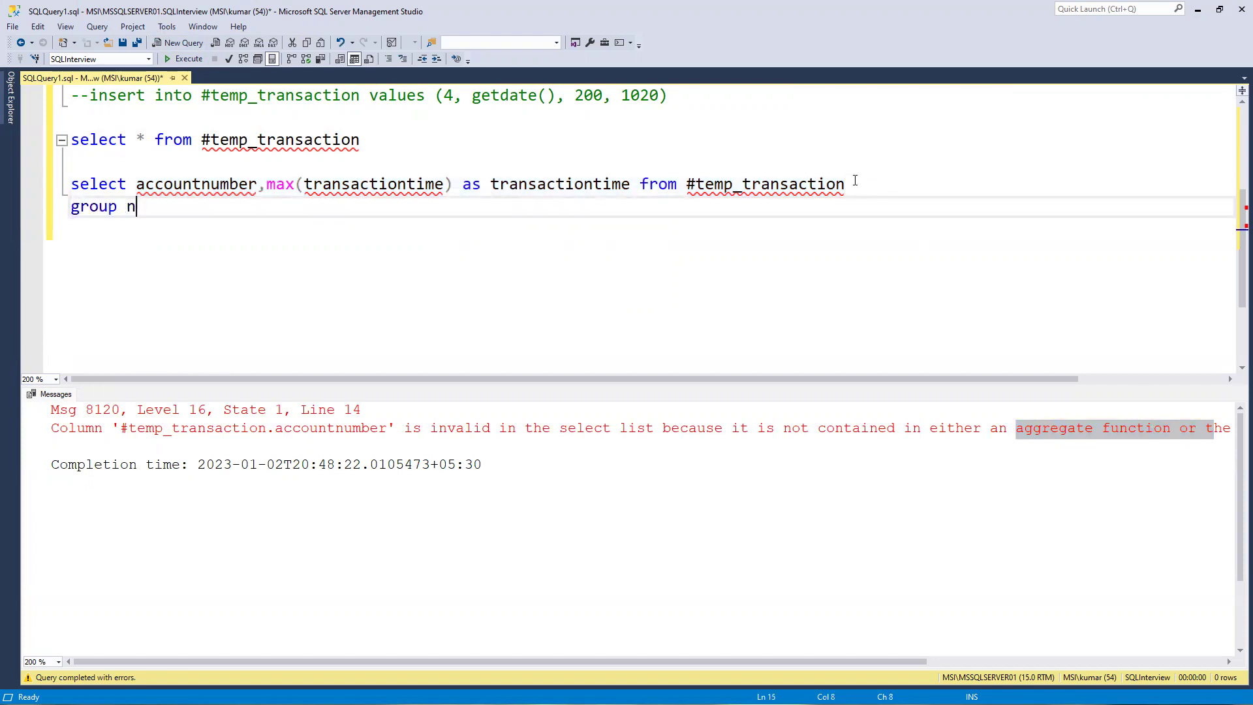
key("BackSpace")
type("by")
double_click(215, 184)
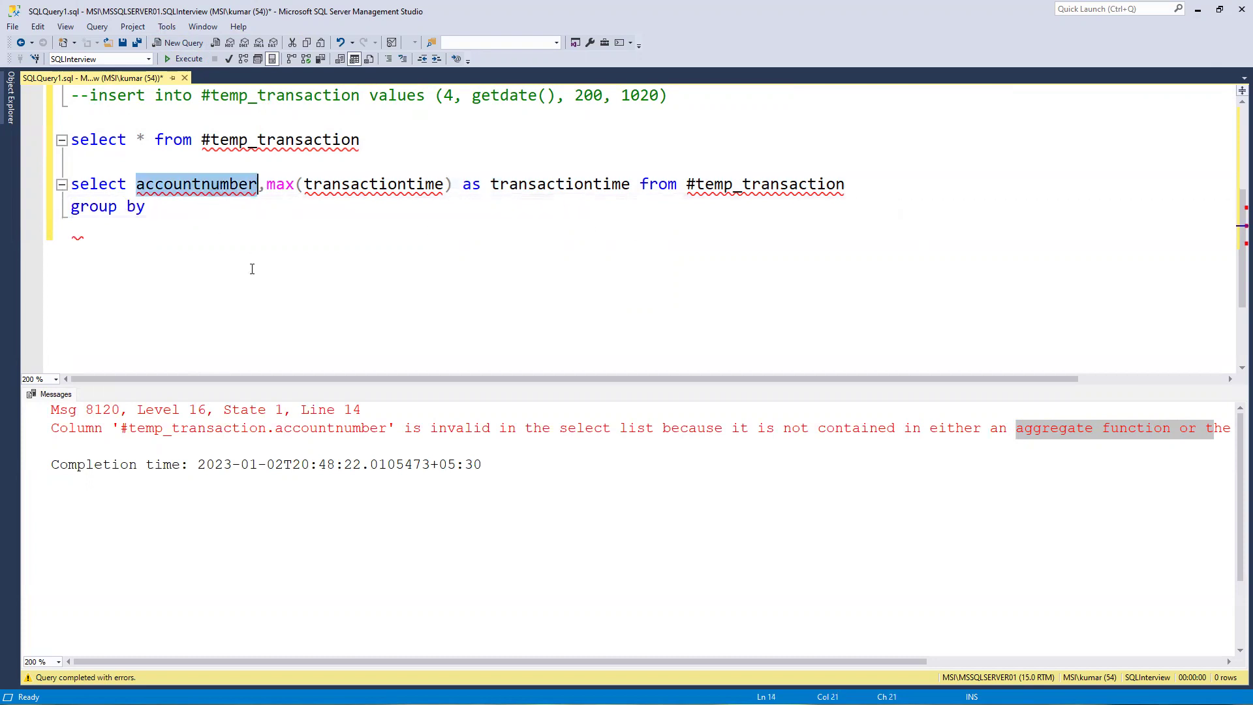
key("ctrl+c")
left_click(160, 208)
key("ctrl+v")
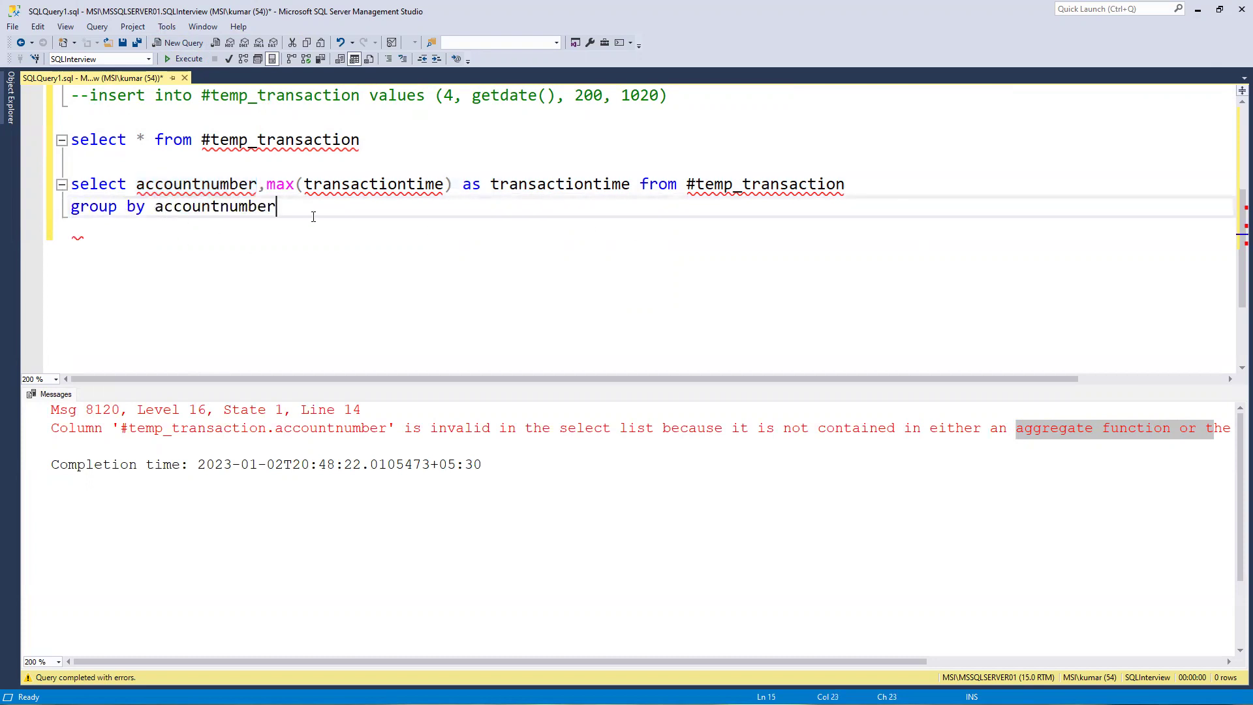
left_click_drag(279, 207, 15, 189)
left_click(184, 58)
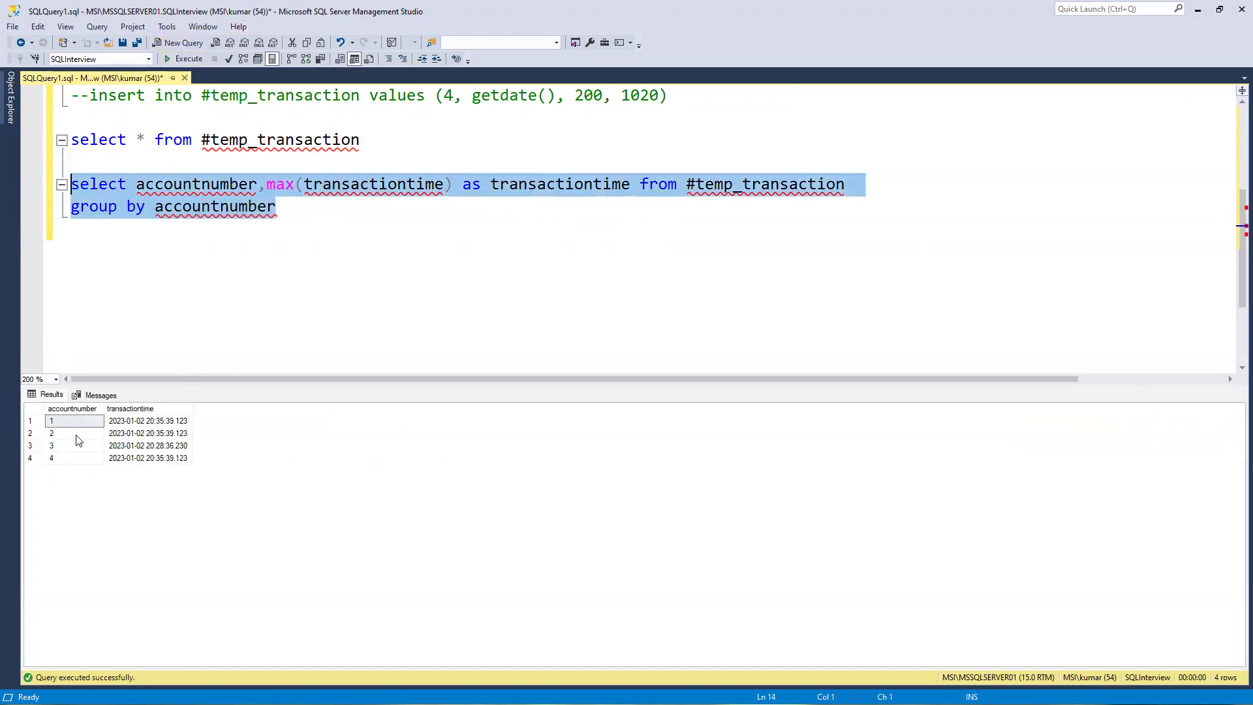
Check the latest transaction time for accounts 1 through 4 in the results
left_click(176, 421)
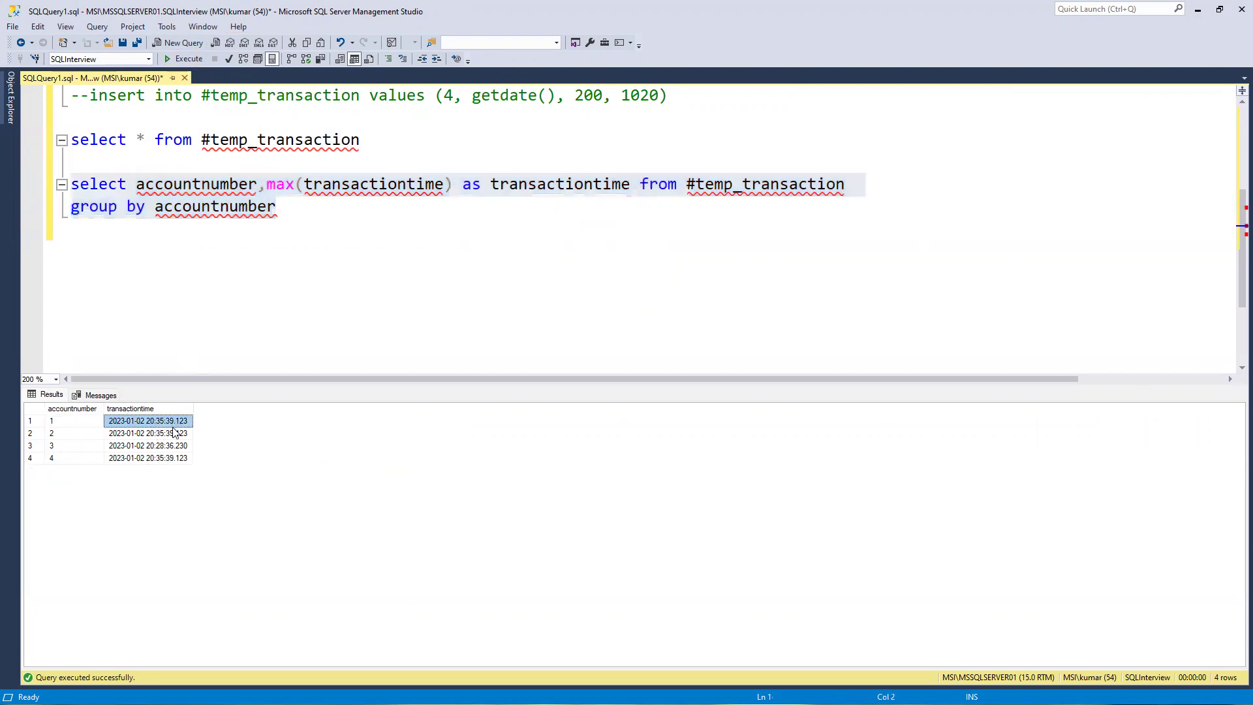
left_click(173, 433)
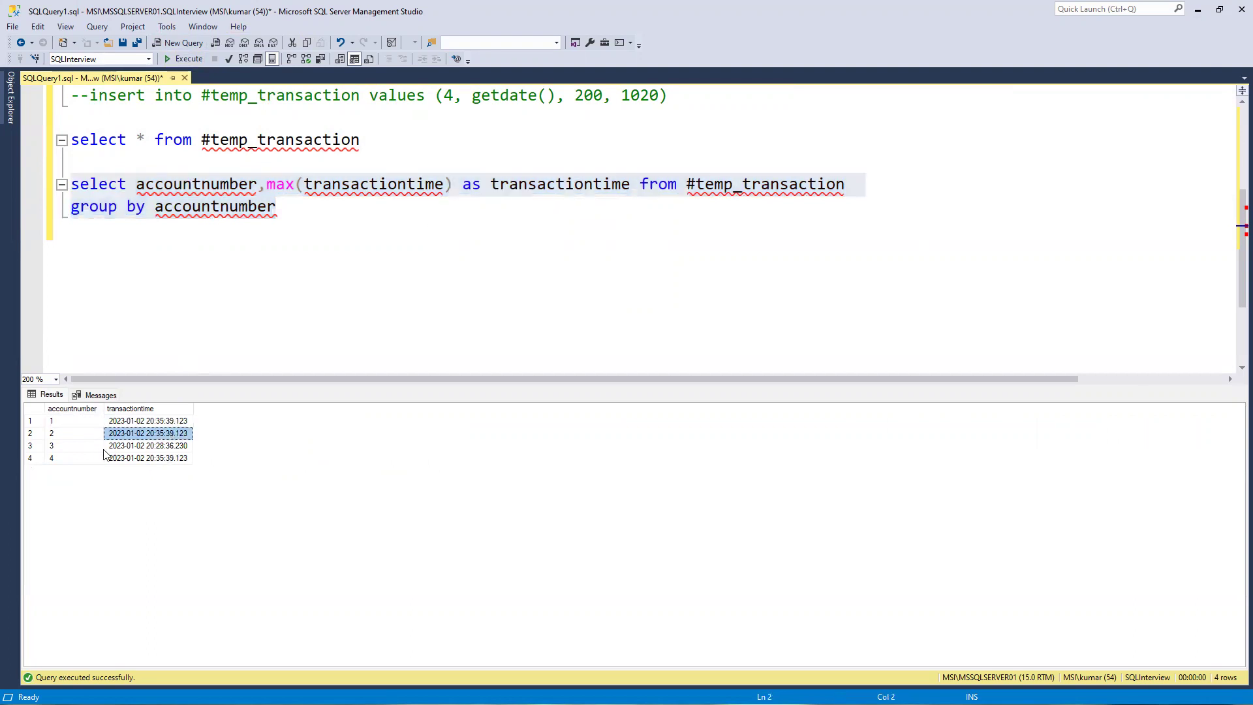
left_click(172, 447)
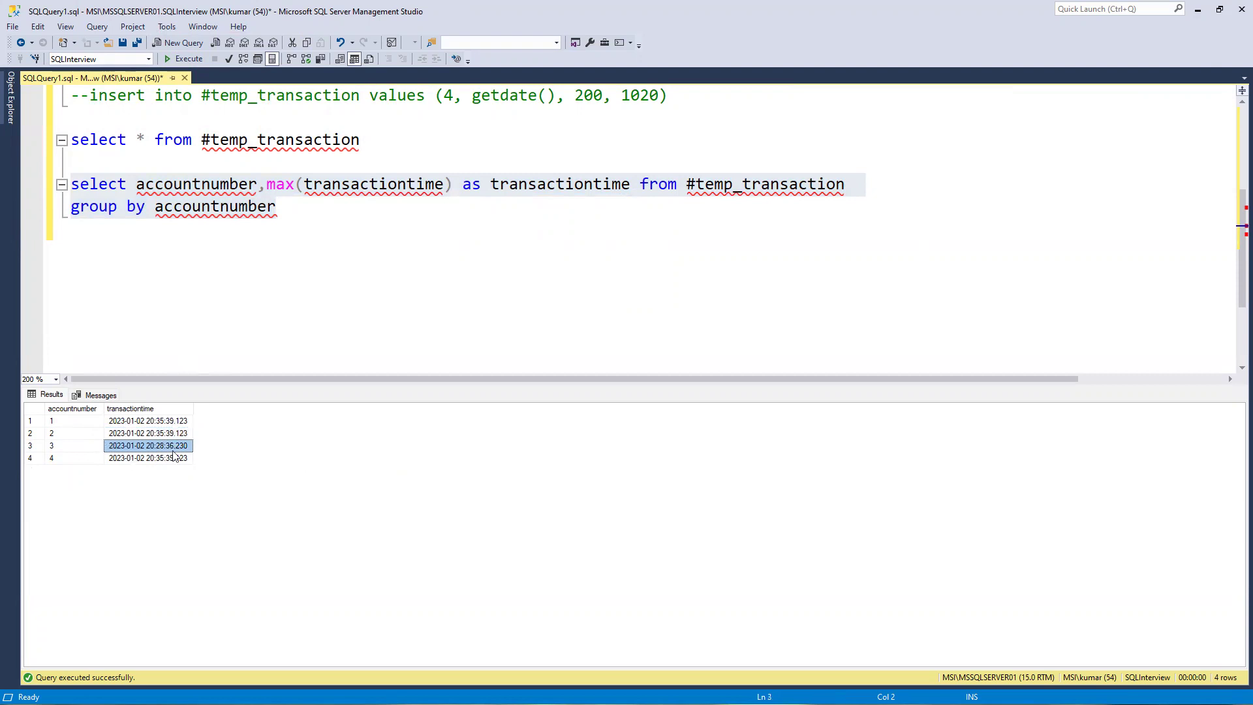
left_click(143, 460)
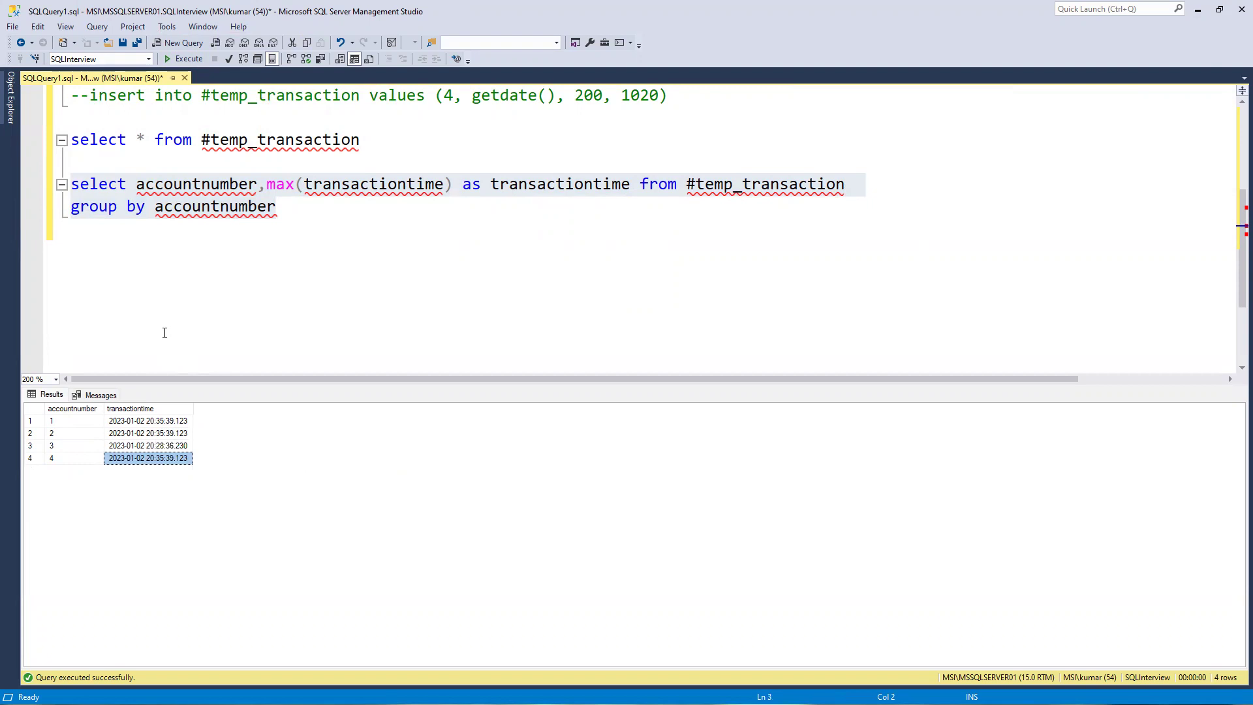
left_click(236, 324)
left_click(282, 208)
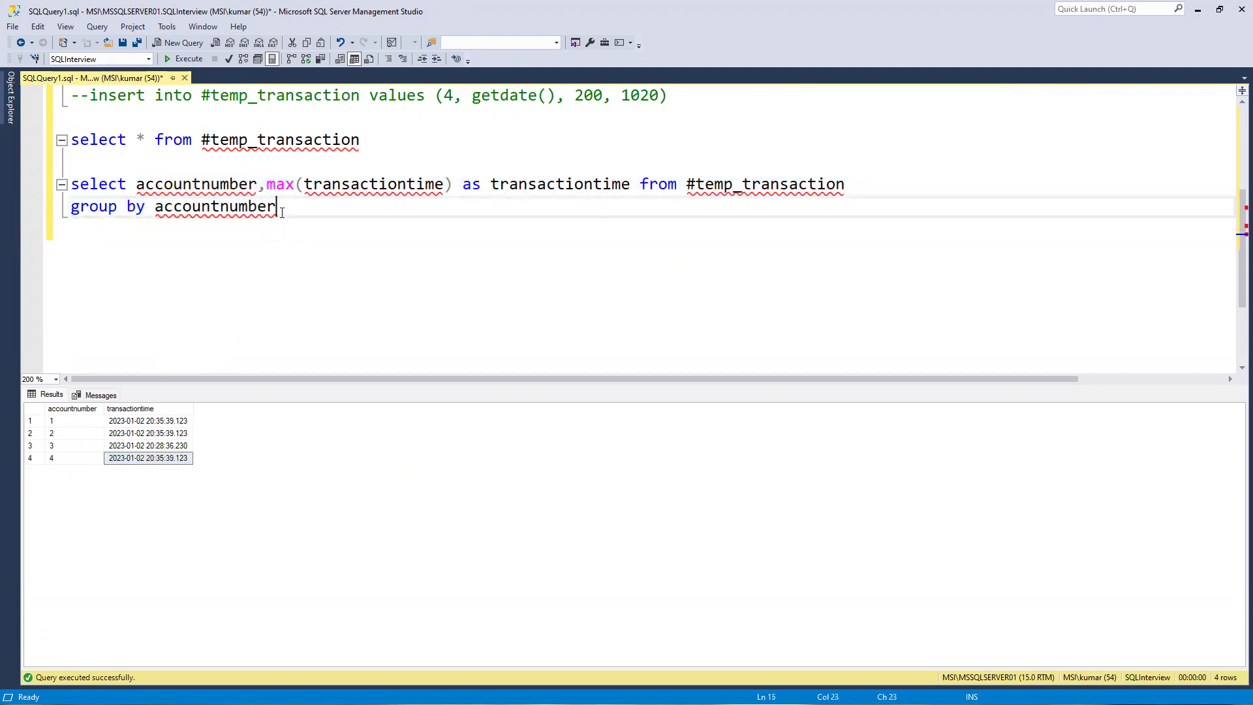
double_click(157, 185)
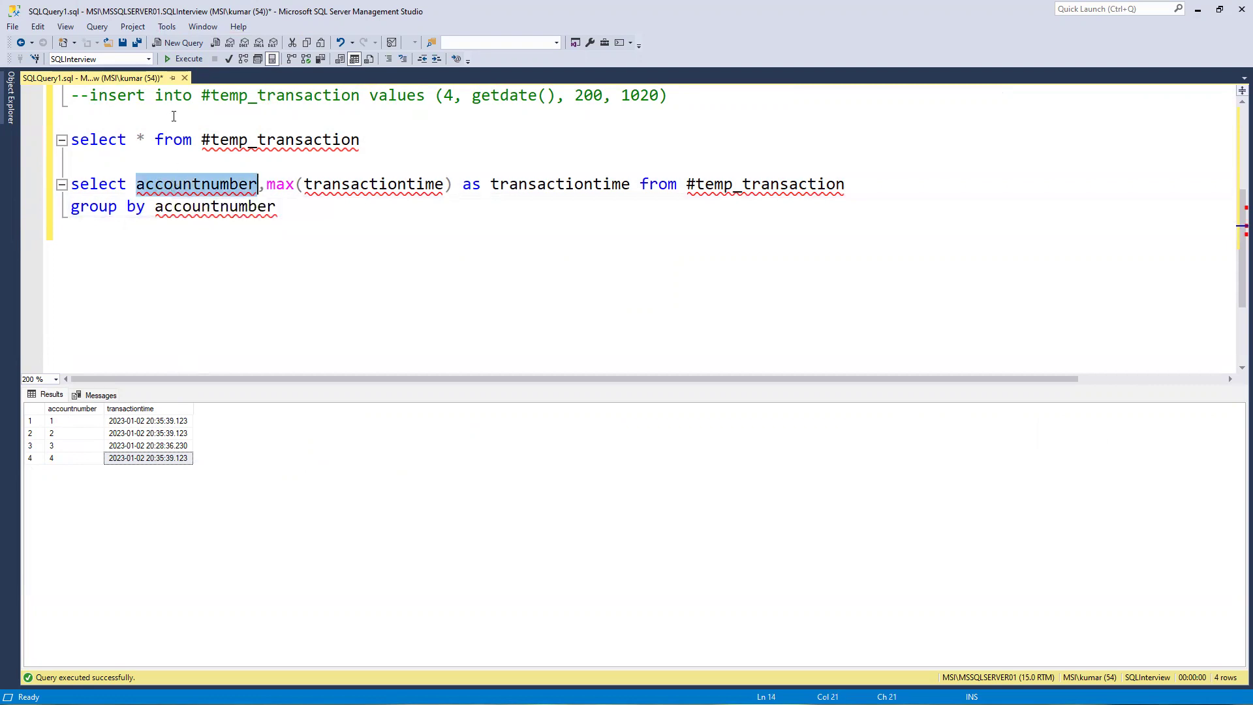
Replace the first query's * with accountnumber and transactionamount
left_click(144, 140)
key("BackSpace")
key("ctrl+v")
type(",")
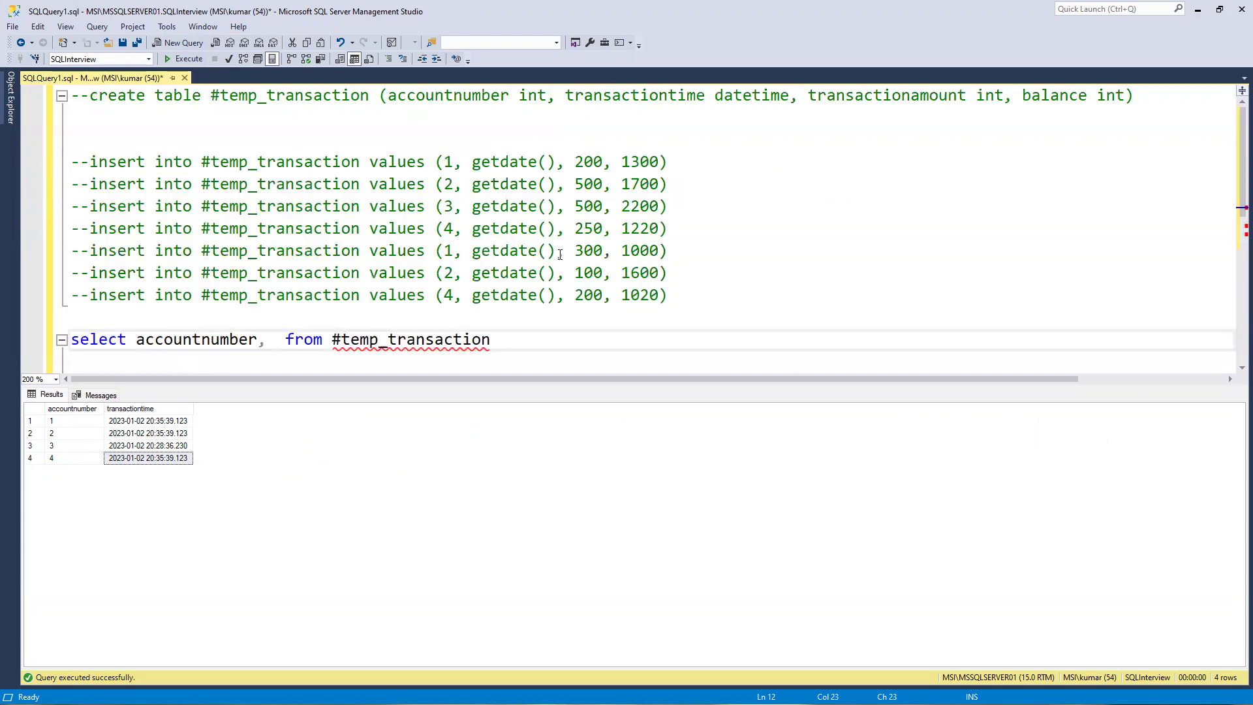
double_click(855, 98)
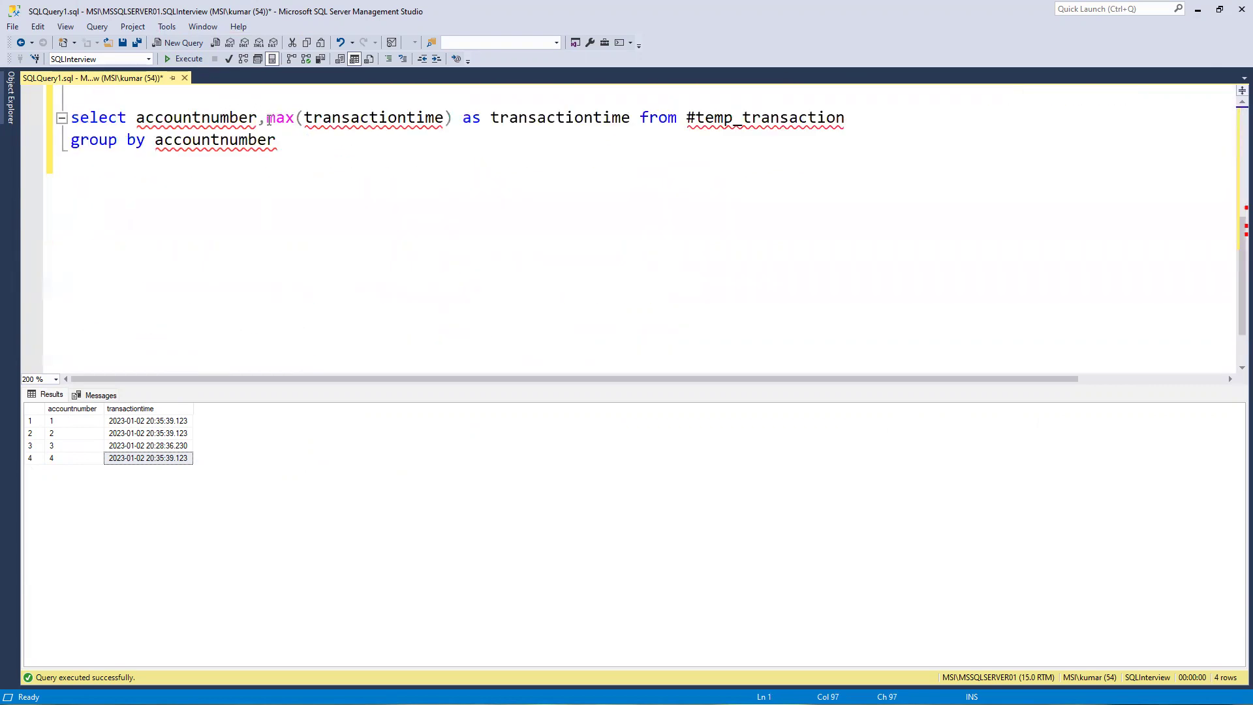
scroll(268, 138, "up", 3)
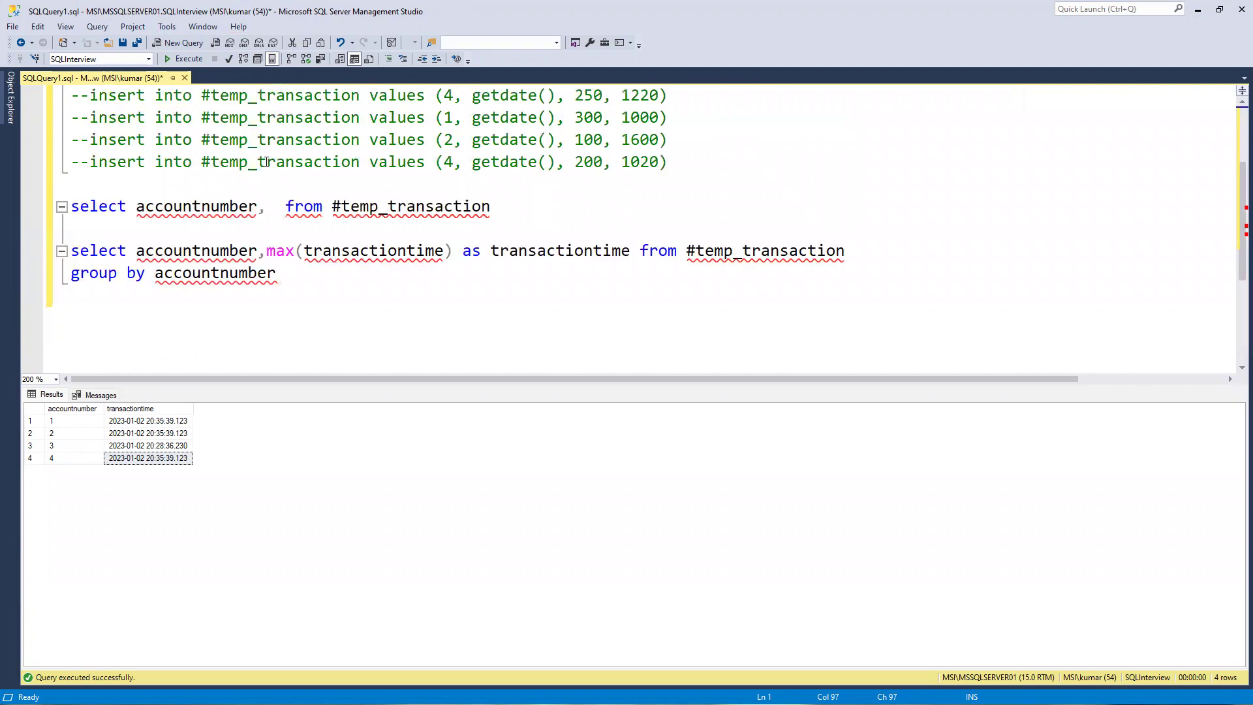
left_click(271, 206)
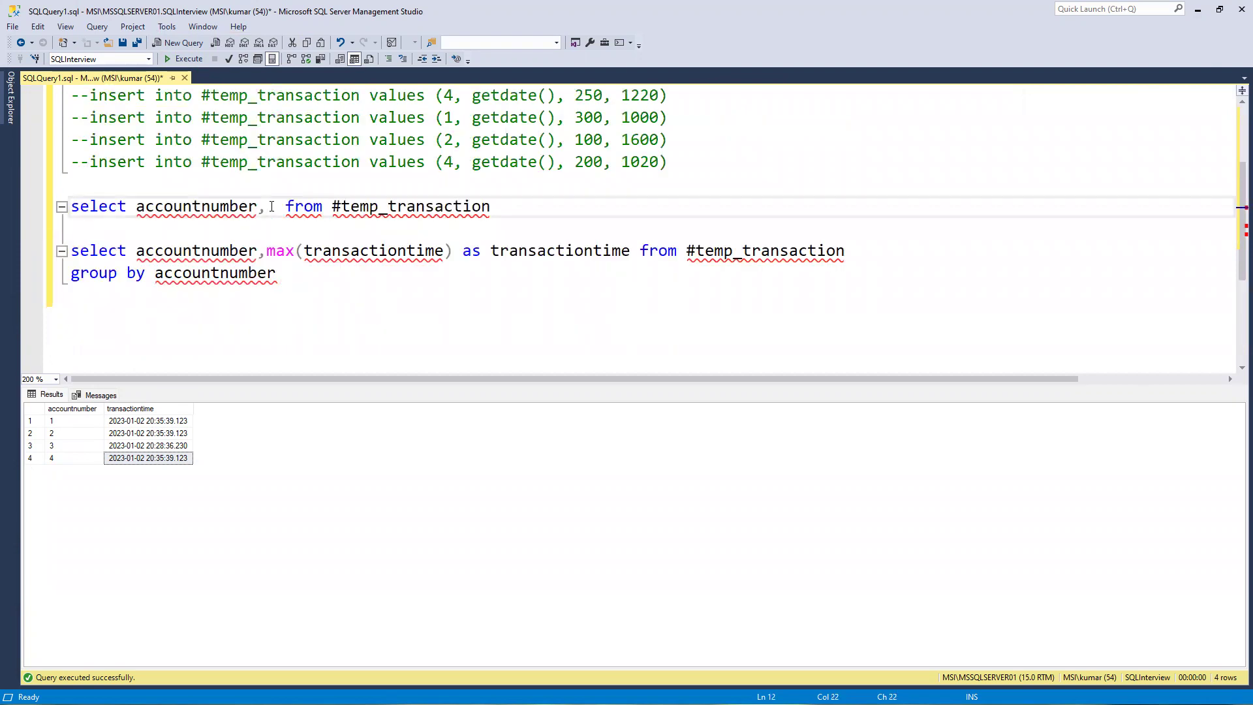
scroll(846, 164, "up", 3)
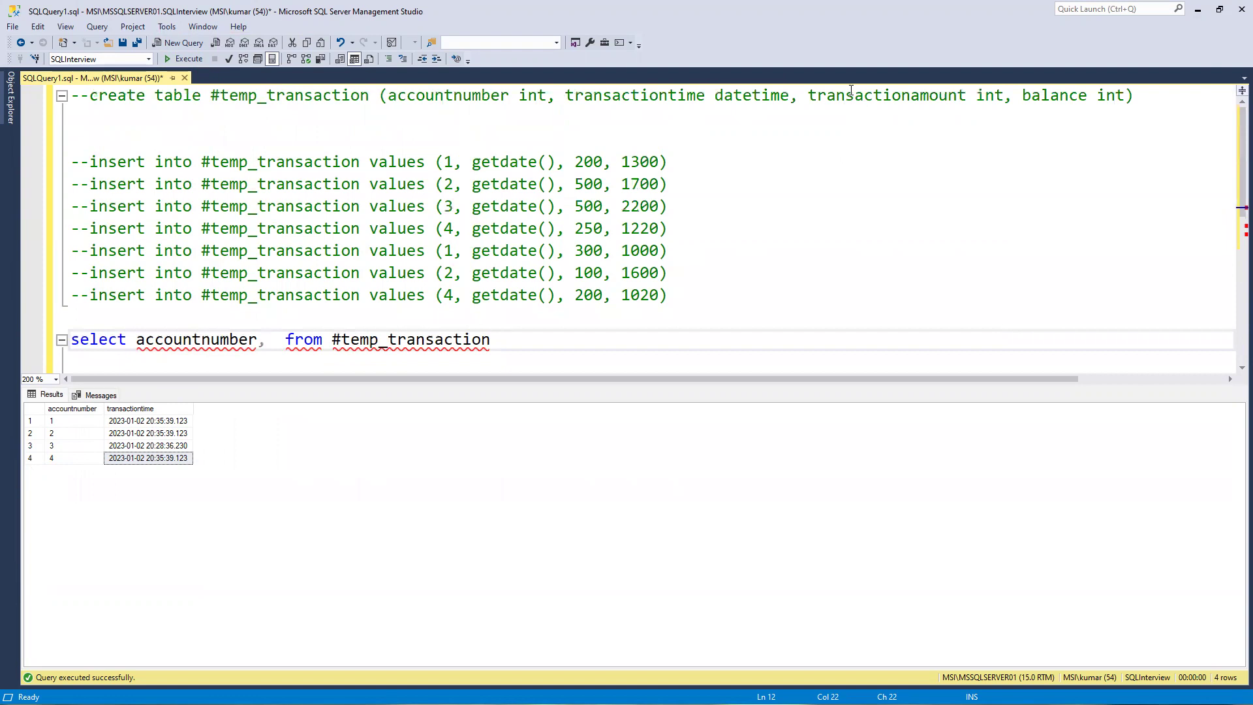
double_click(850, 95)
key("ctrl+c")
scroll(851, 95, "down", 3)
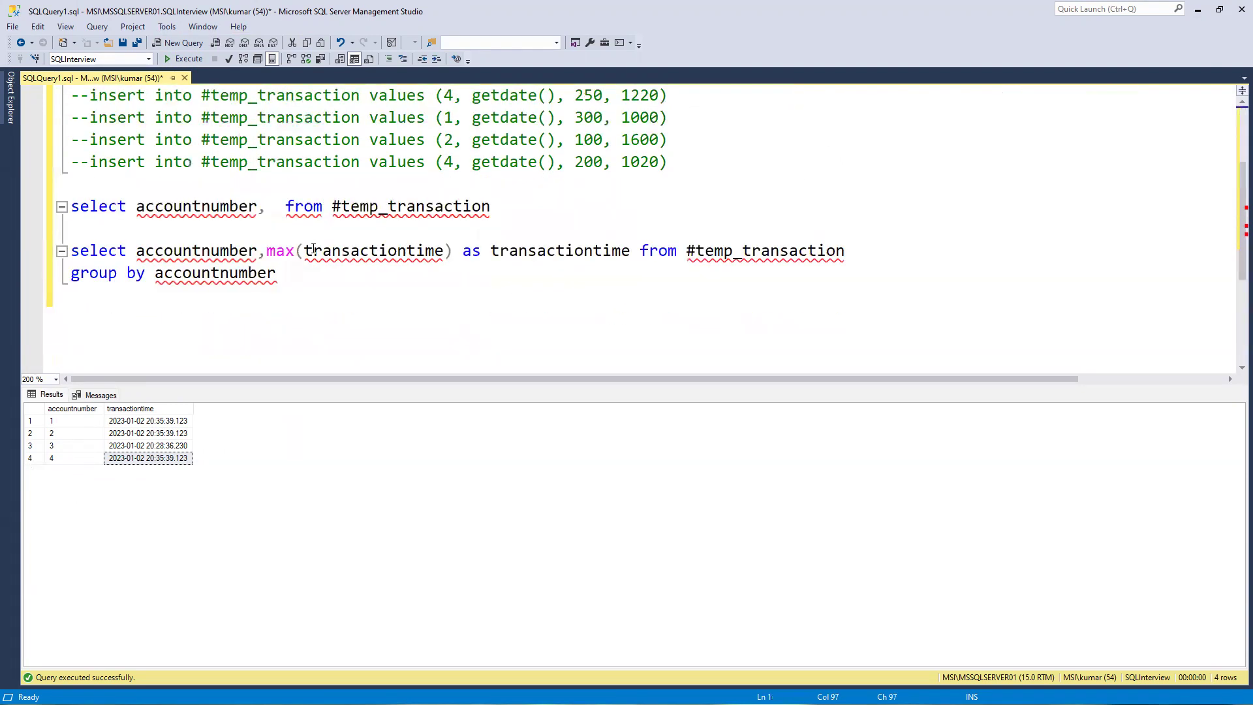
left_click(274, 206)
key("ctrl+v")
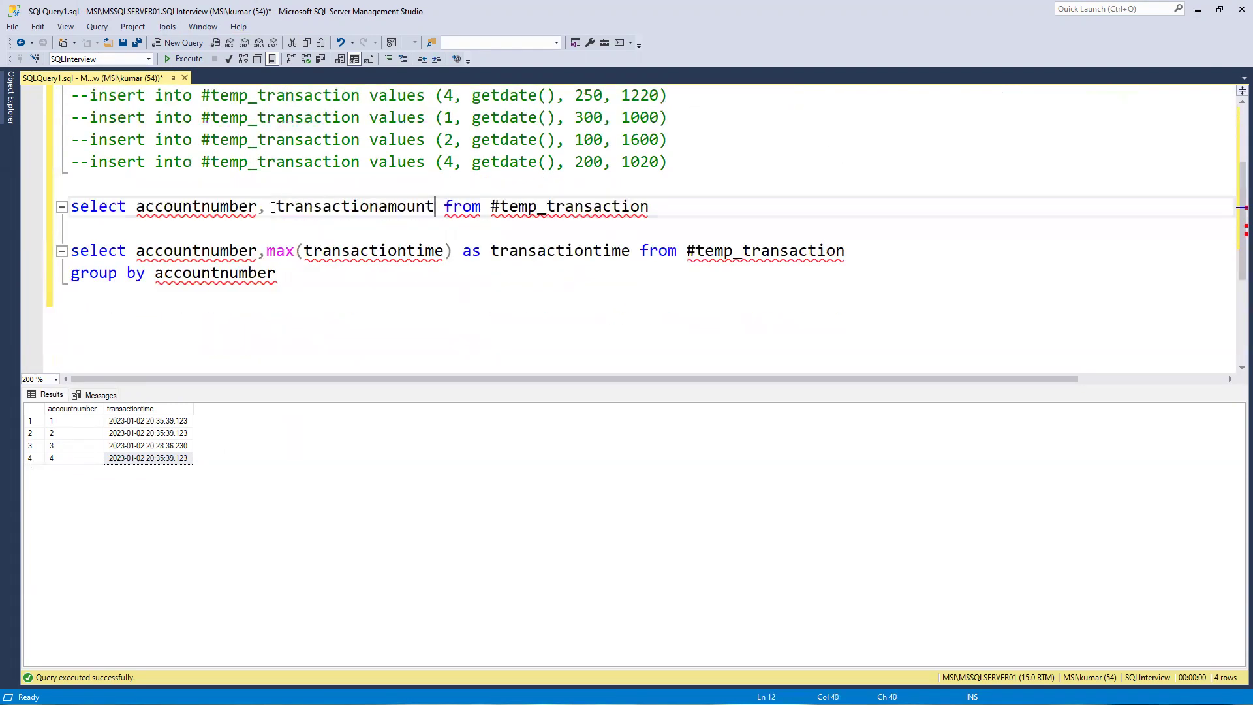
type(",")
scroll(627, 245, "up", 3)
Add balance and transactiontime to the first select's column list before FROM
double_click(1046, 95)
key("ctrl+c")
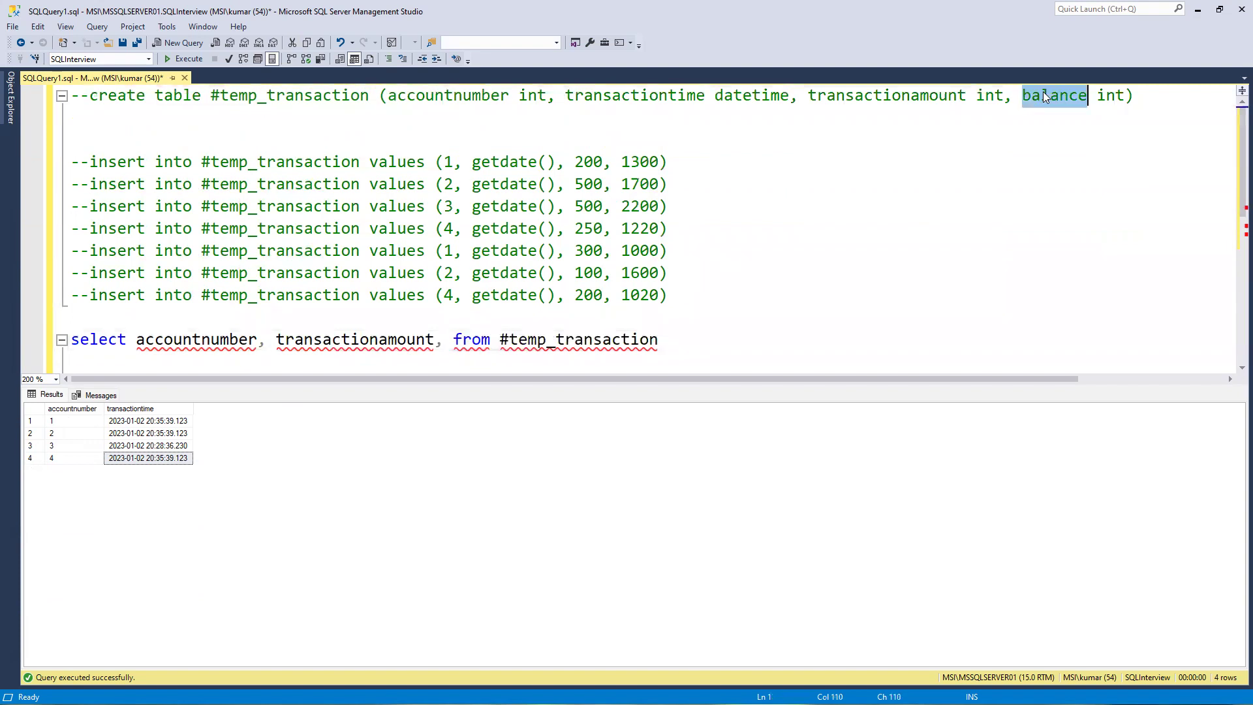
scroll(686, 237, "down", 3)
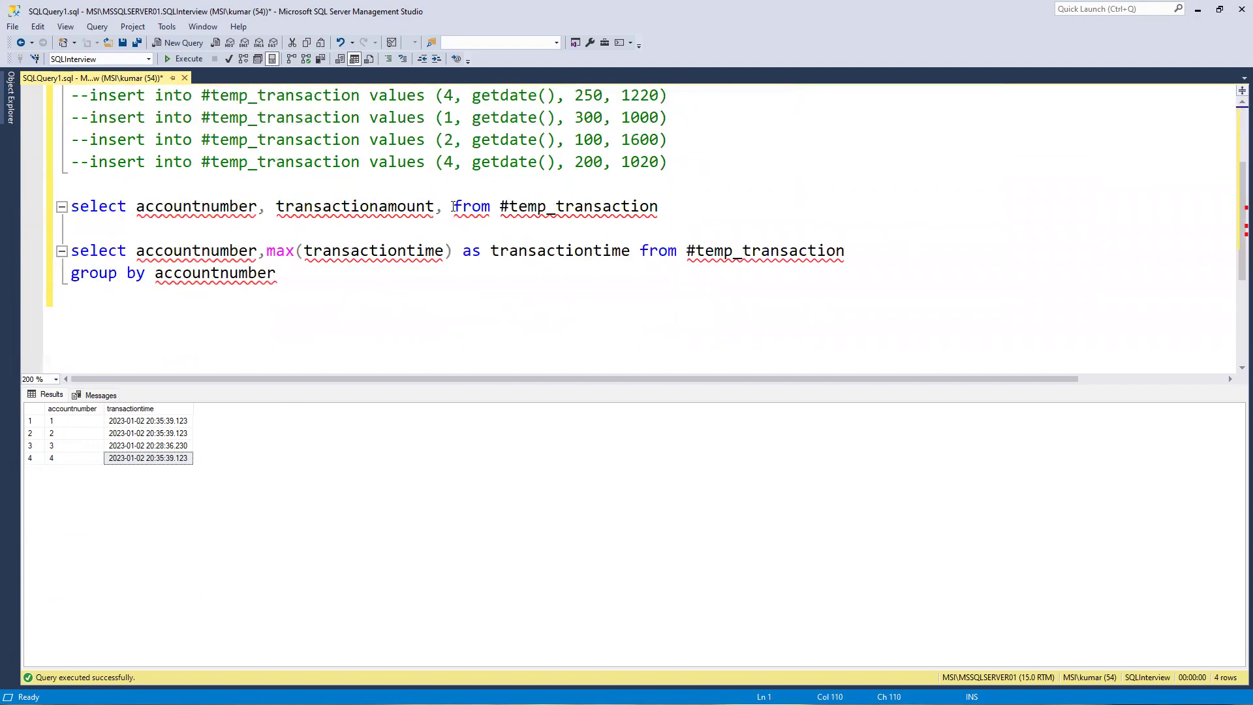
left_click(451, 206)
key("ctrl+v")
type(",")
double_click(544, 251)
key("ctrl+c")
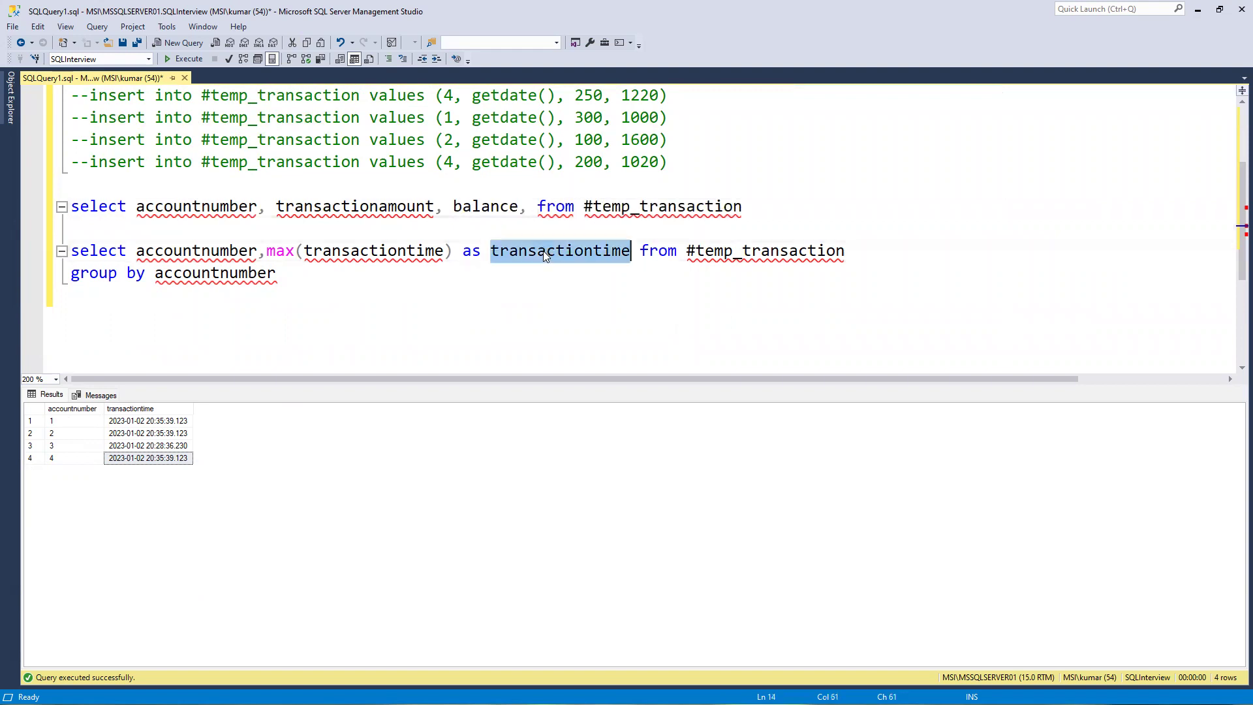
left_click(529, 207)
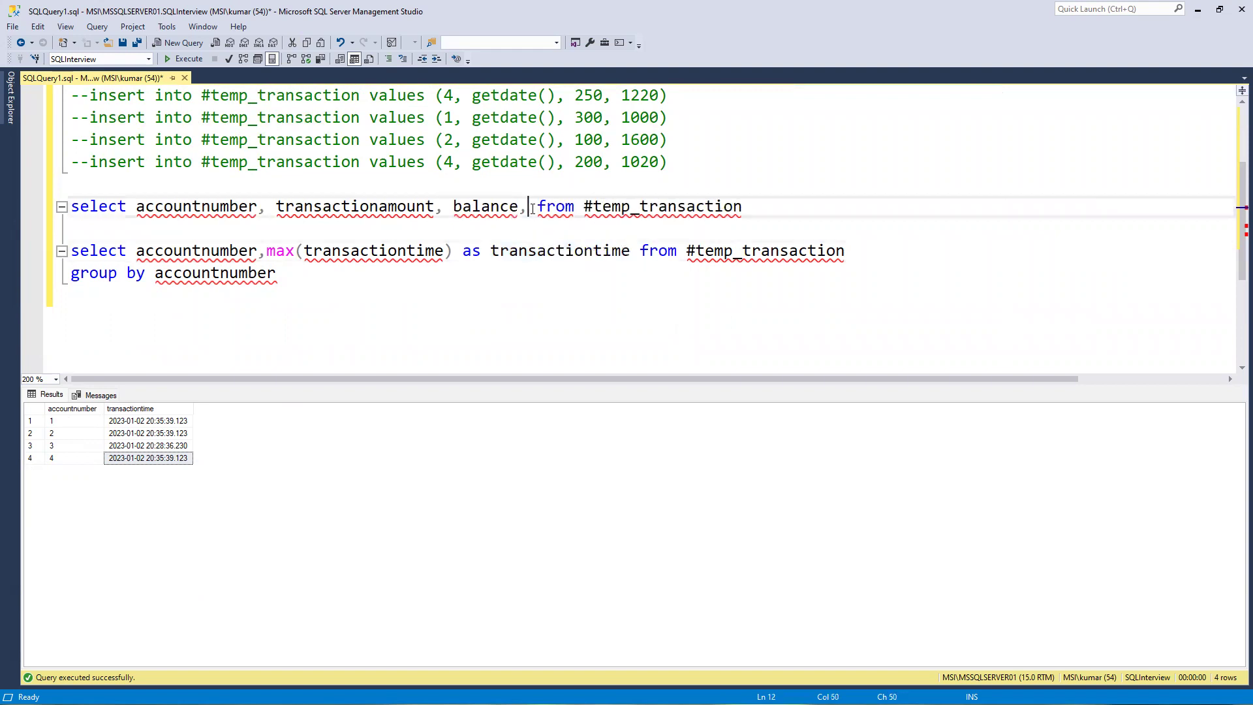
key("ctrl+v")
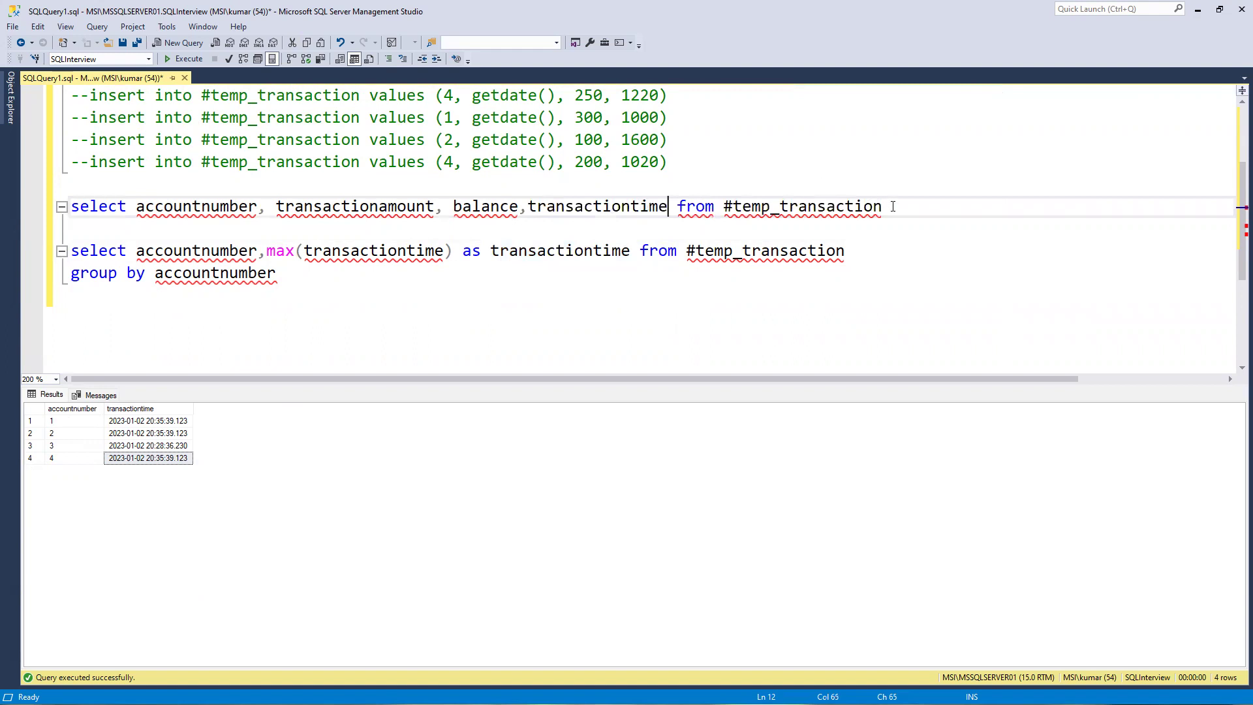
Prefix accountnumber, transactionamount, balance and transactiontime with the a. alias
left_click(893, 206)
type("a")
left_click(135, 205)
type("a.")
left_click(296, 205)
type("a.")
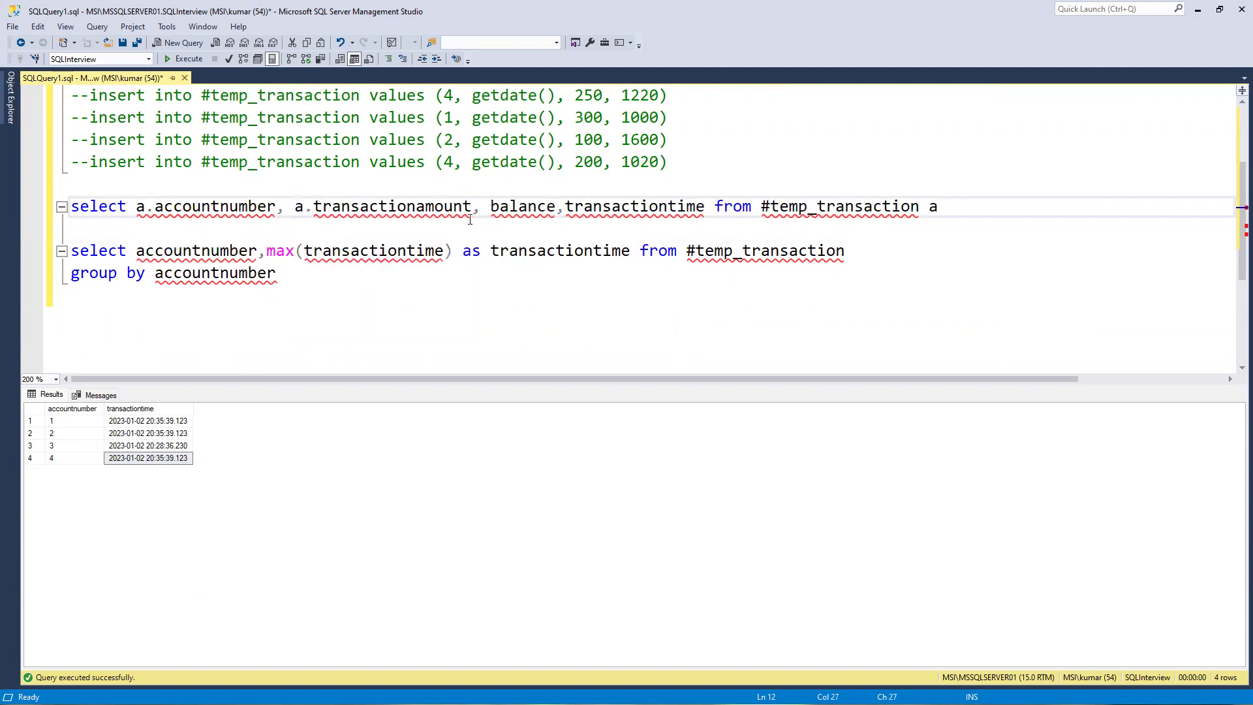
left_click(491, 206)
type("a.")
left_click(585, 207)
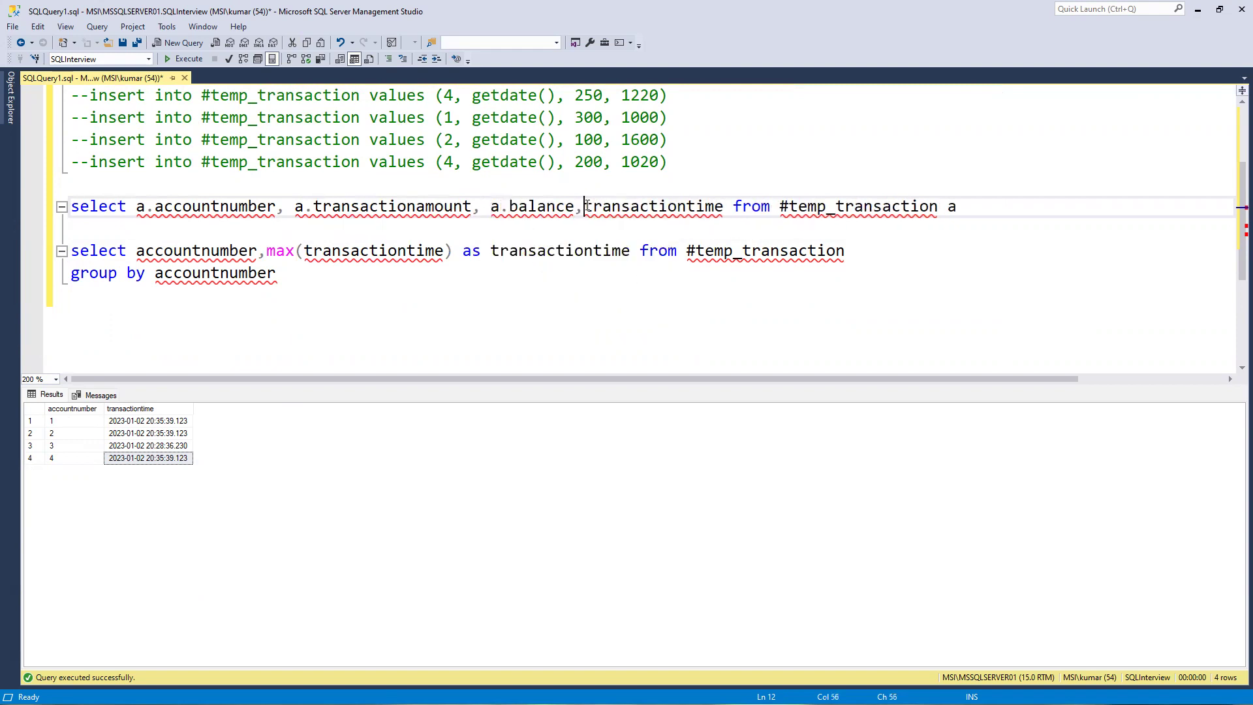
type("b.")
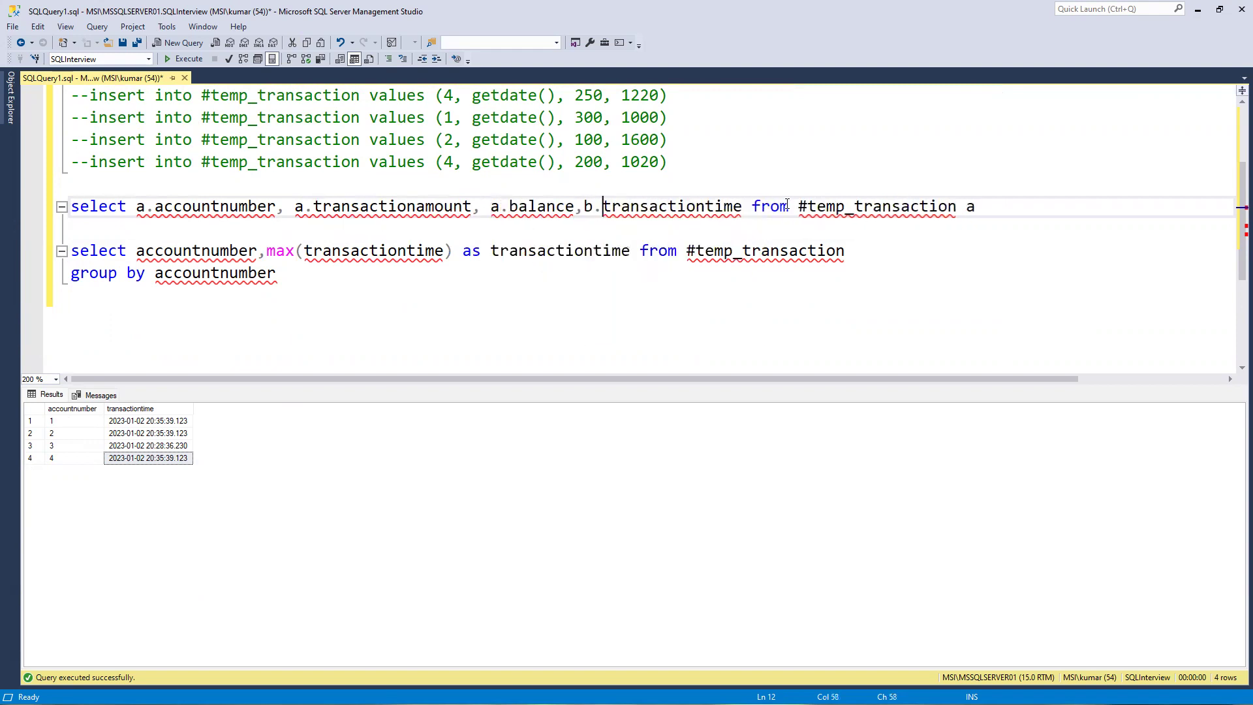
left_click(994, 207)
Join the grouped max-time query as a subquery aliased b
key("Return")
type("jpoi")
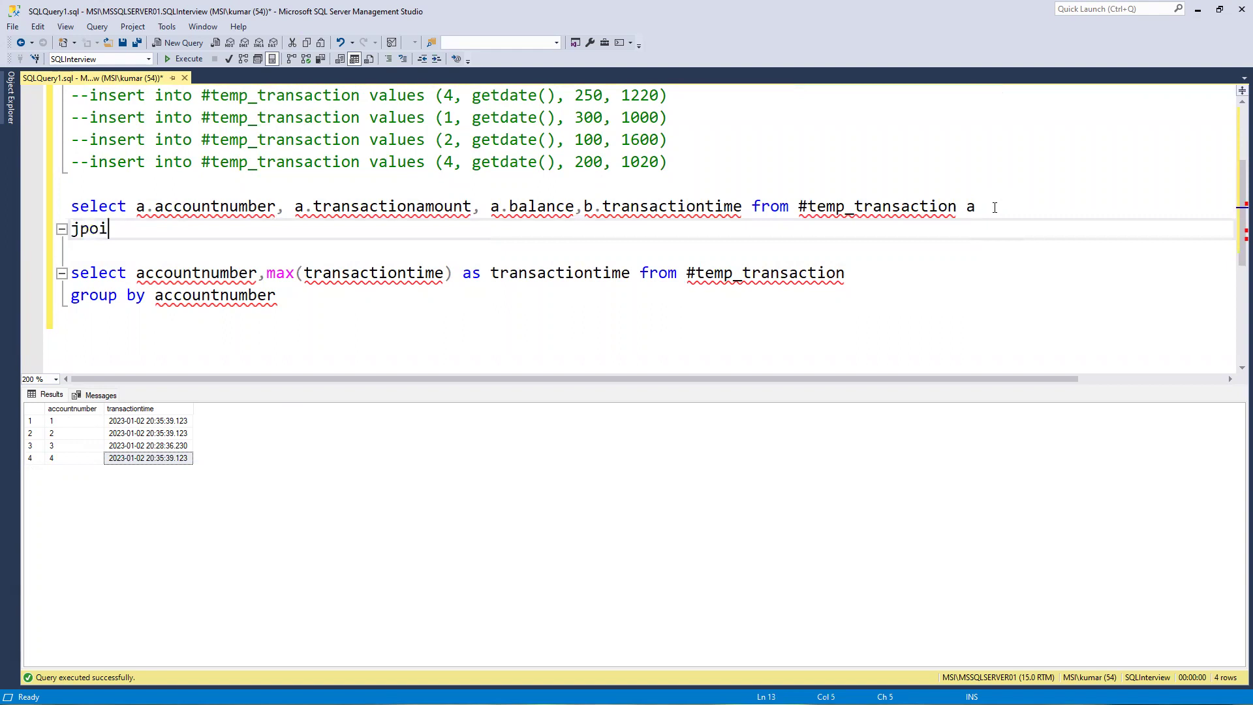
key("BackSpace")
key("BackSpace")
key("BackSpace")
type("oin ")
type("(")
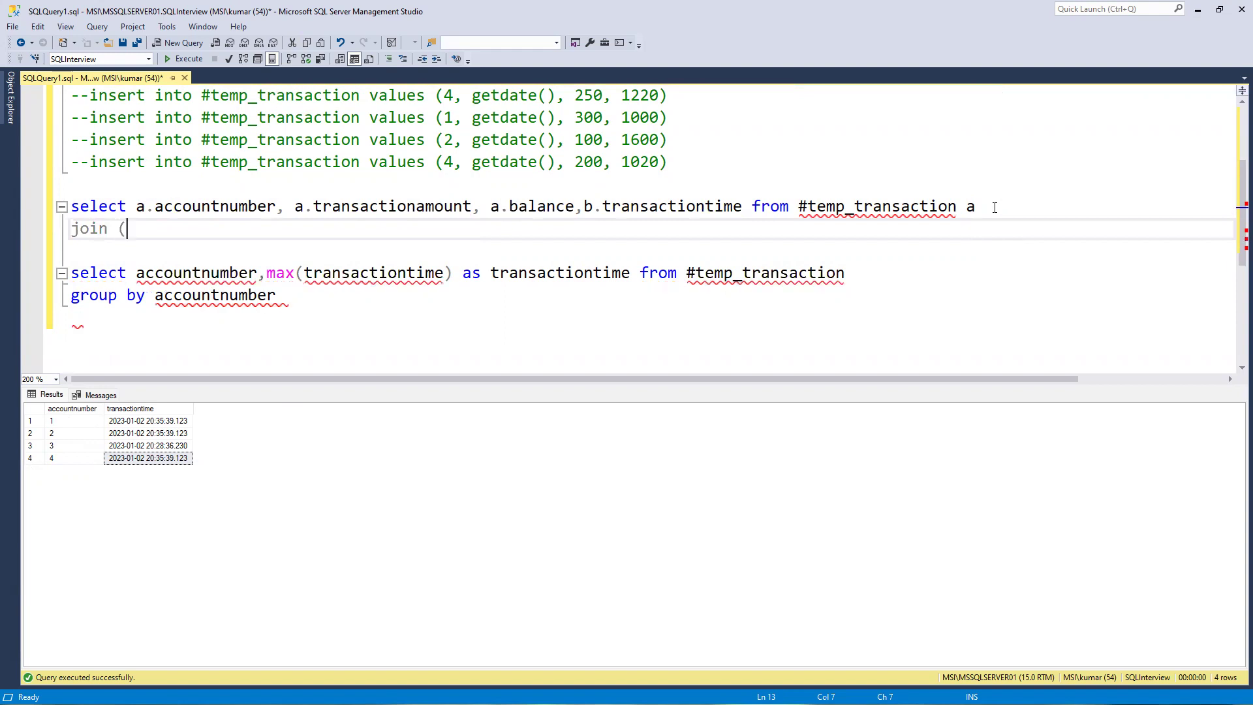
key("Delete")
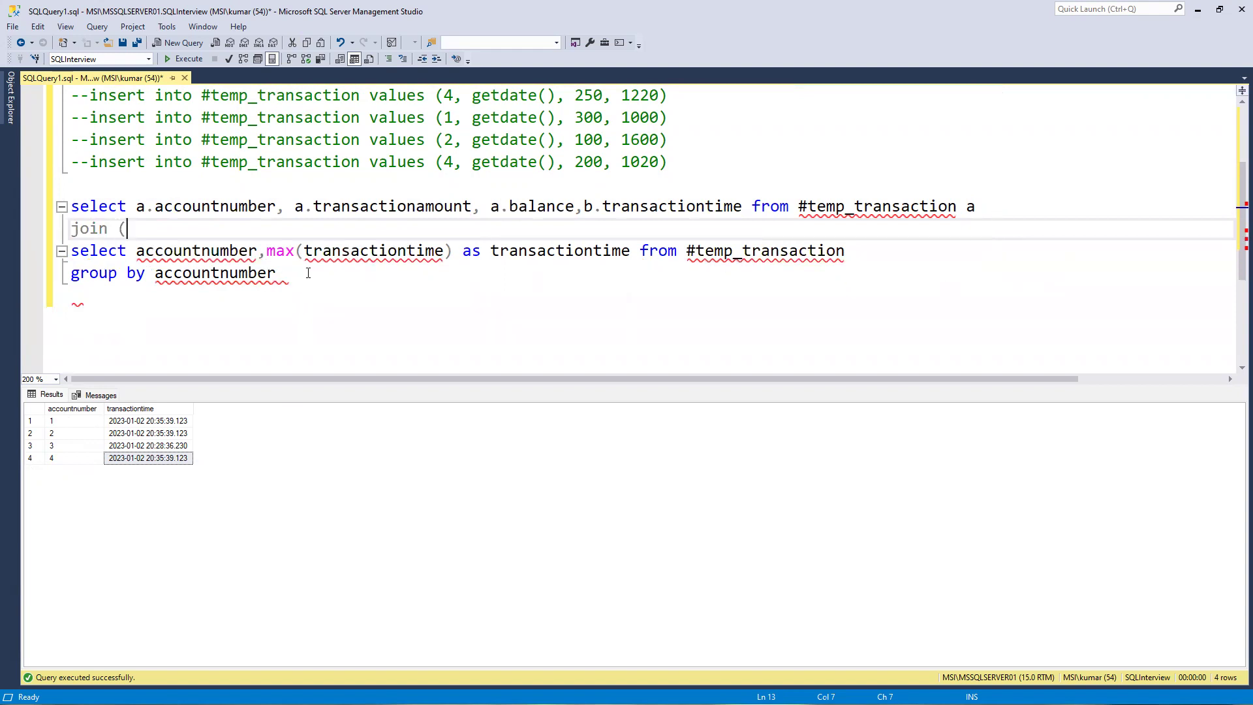
left_click(309, 273)
type(") b")
key("Return")
type("on a.")
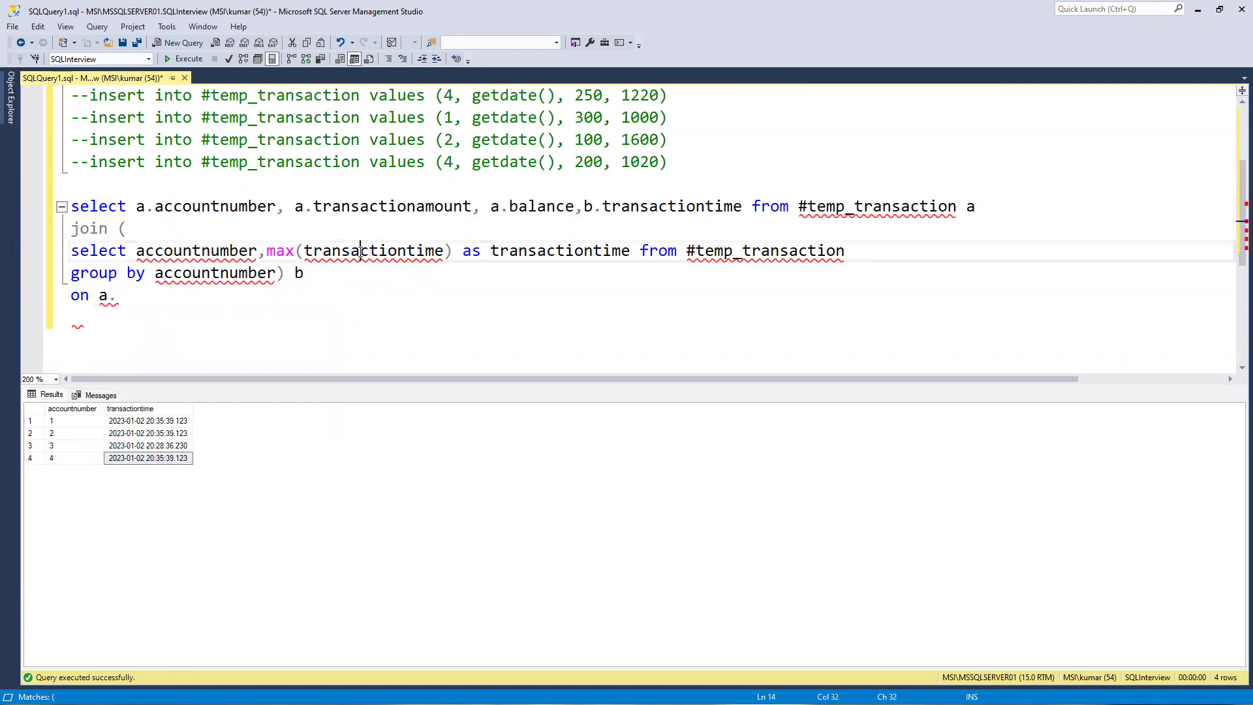
Add ON a.transactiontime = b.transactiontime and a.accountnumber = b.accountnumber
double_click(363, 254)
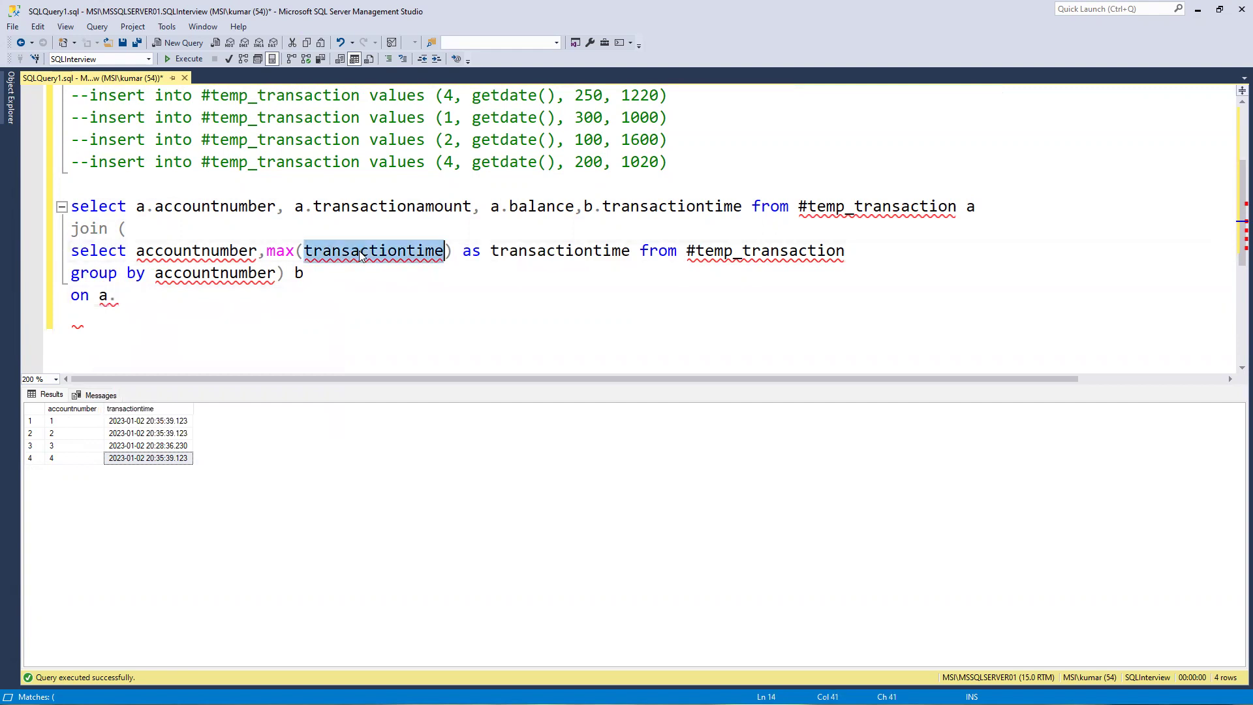
left_click(149, 299)
key("ctrl+v")
type("=")
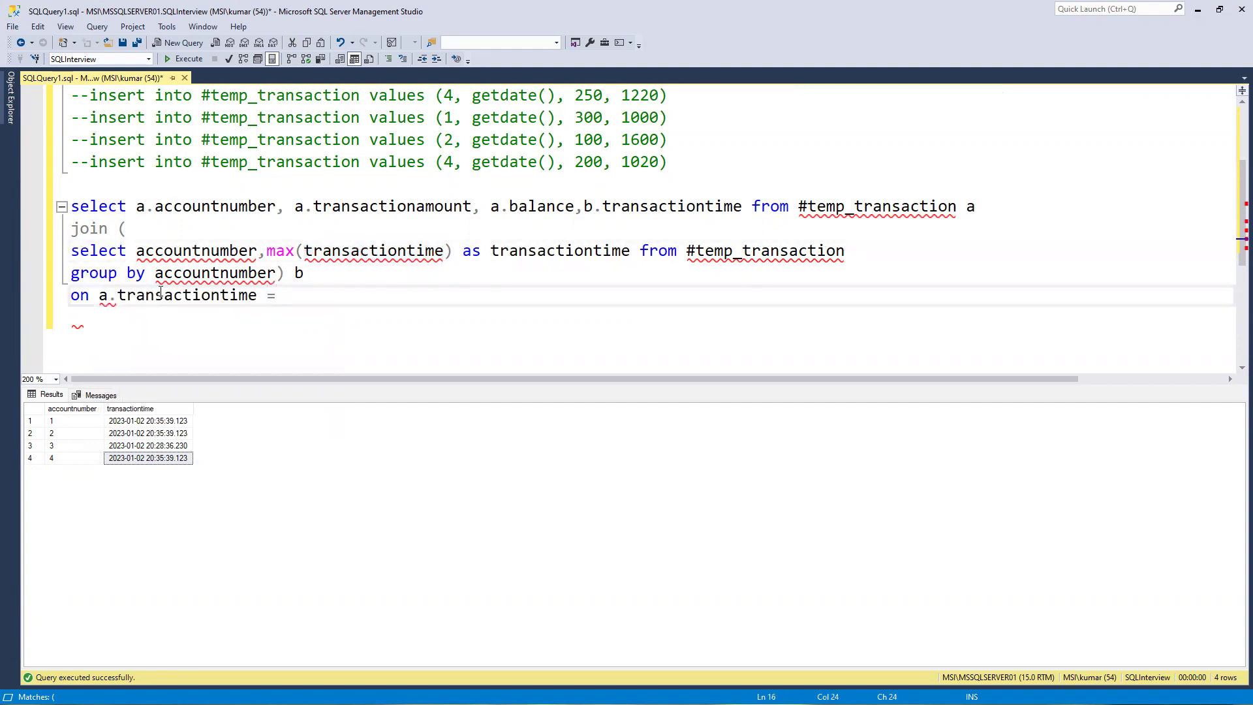
type(" b.")
key("ctrl+v")
type("and ")
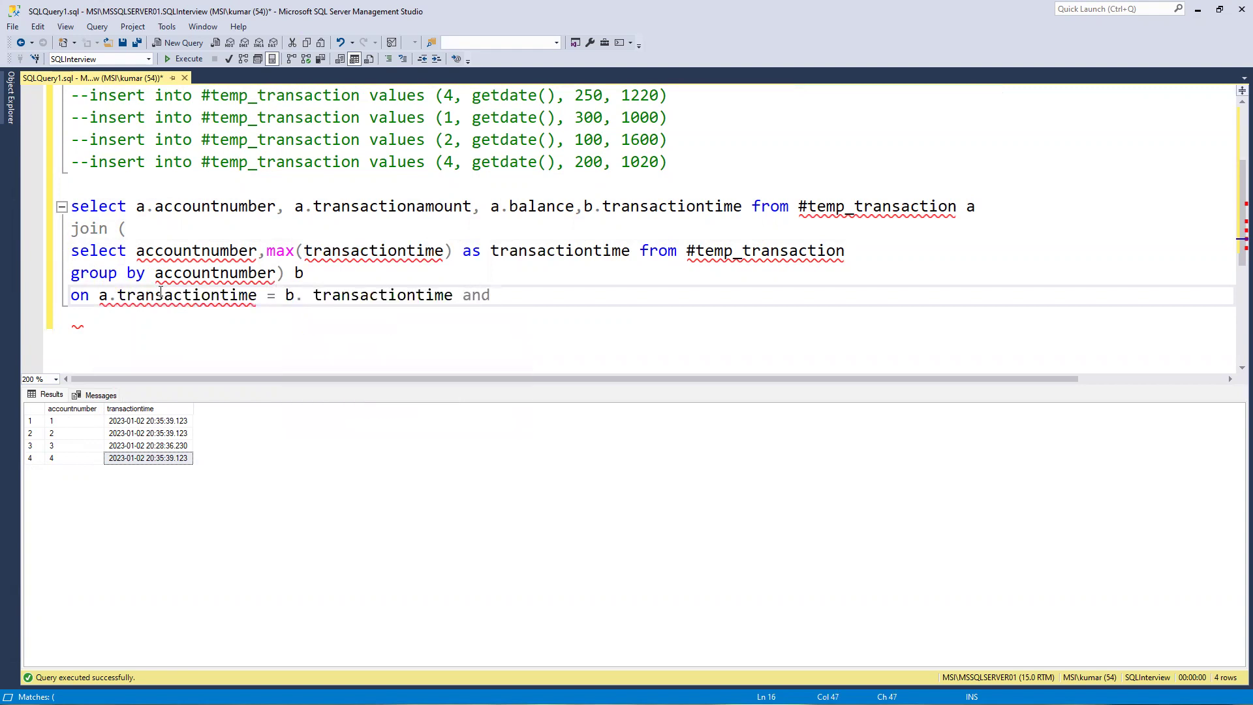
type("a.")
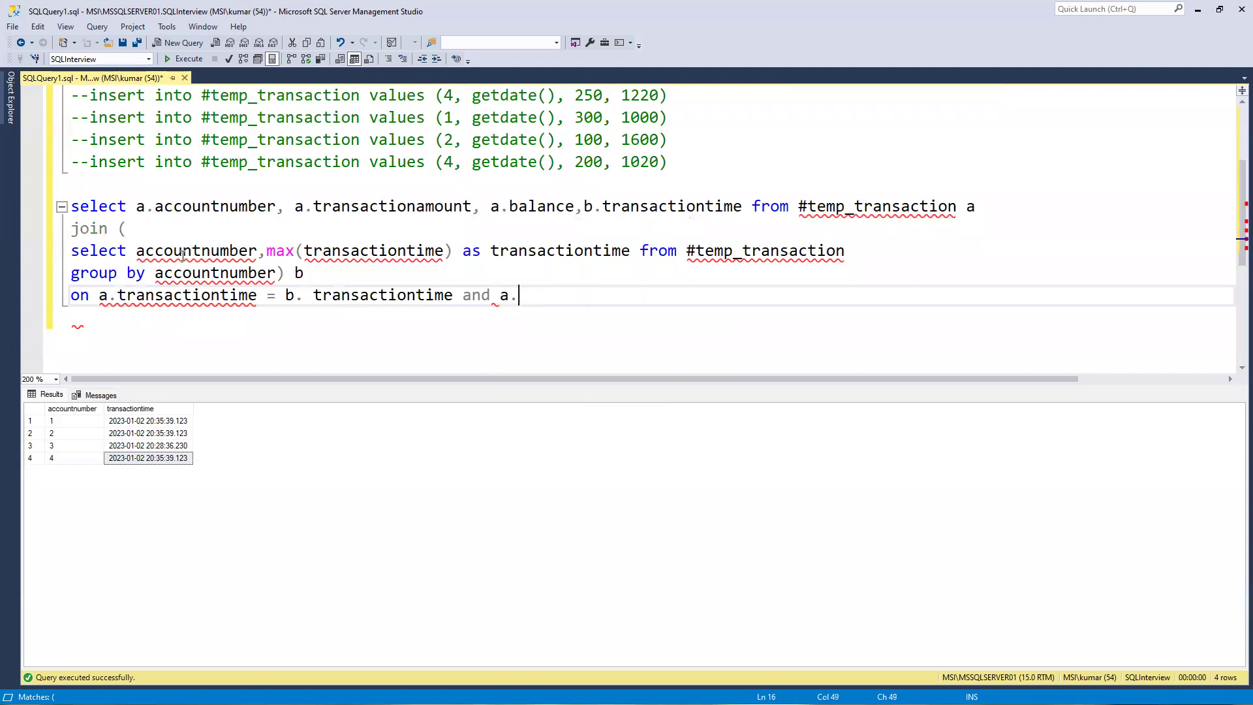
type(".")
double_click(182, 253)
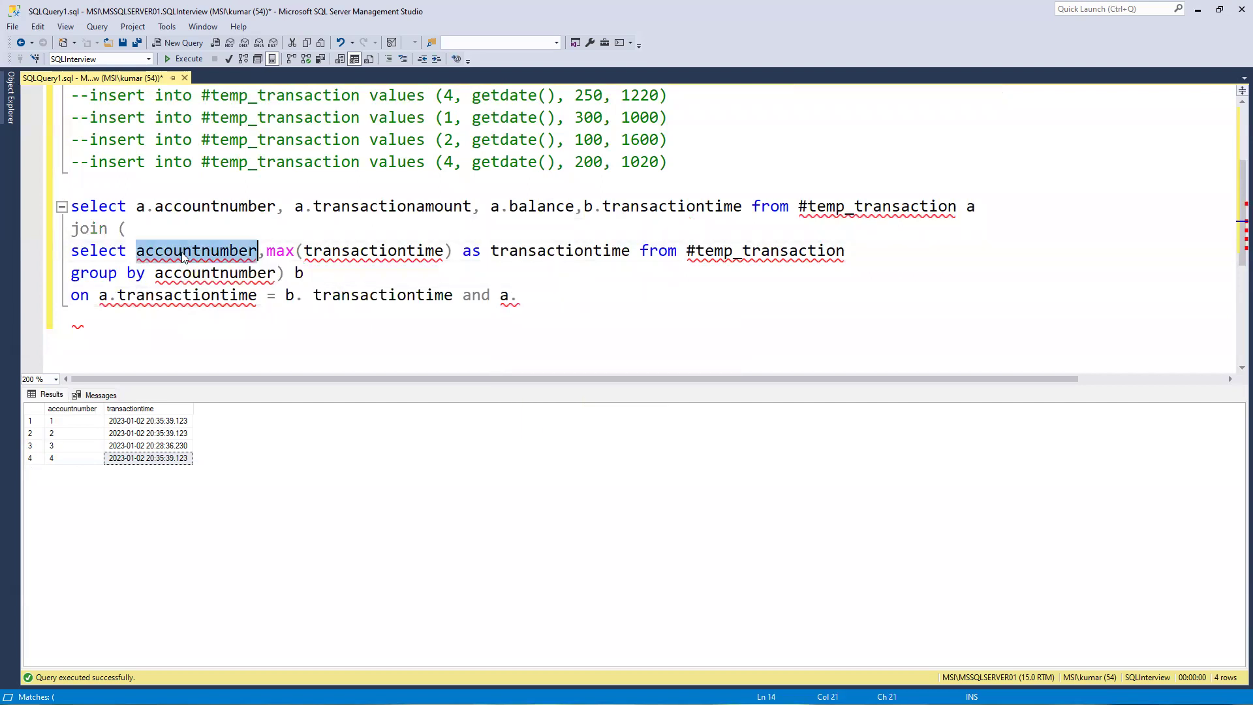
key("ctrl+c")
left_click(520, 295)
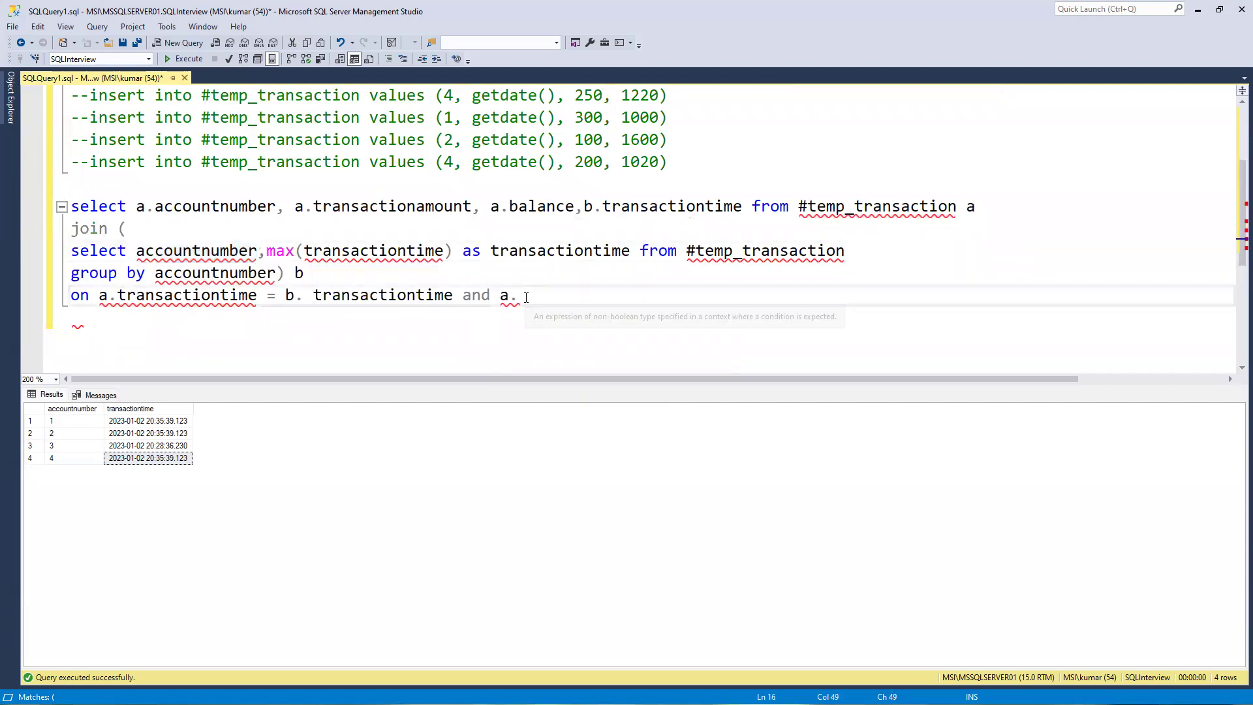
key("ctrl+v")
type("= b.")
key("ctrl+v")
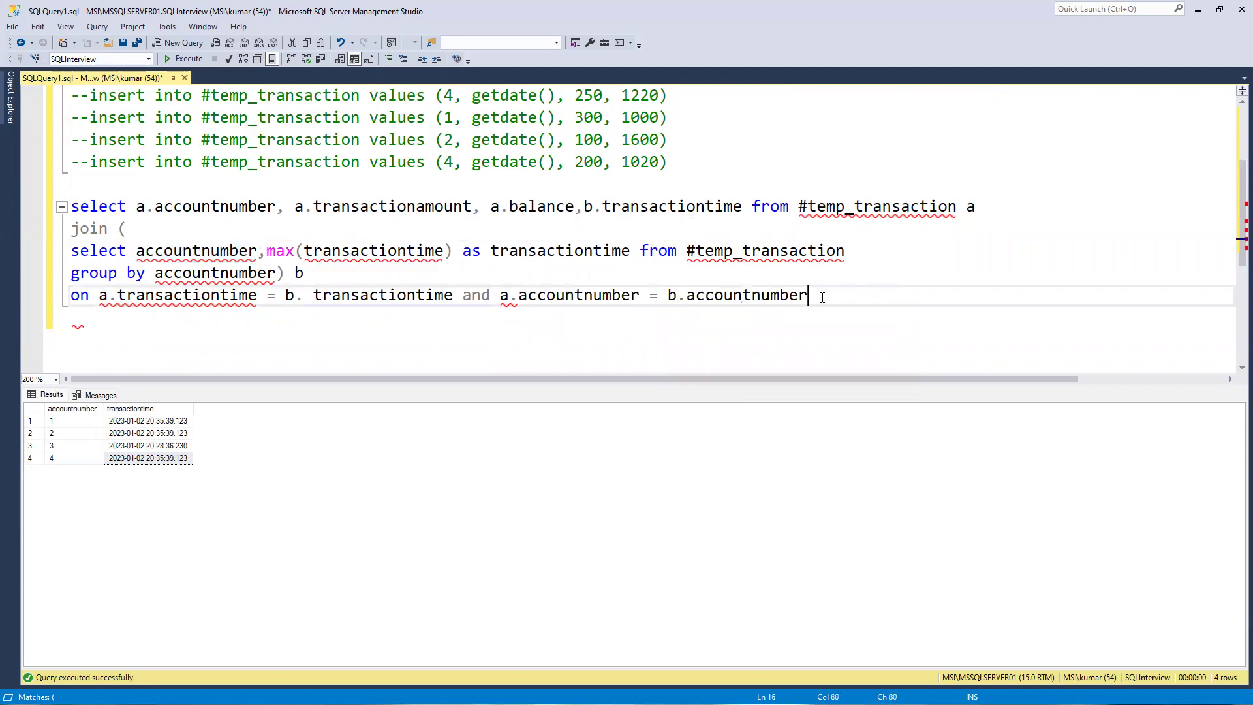
Run the join and check the four latest rows' balances (2200, 1000, 1600) and times
left_click_drag(812, 295, 17, 210)
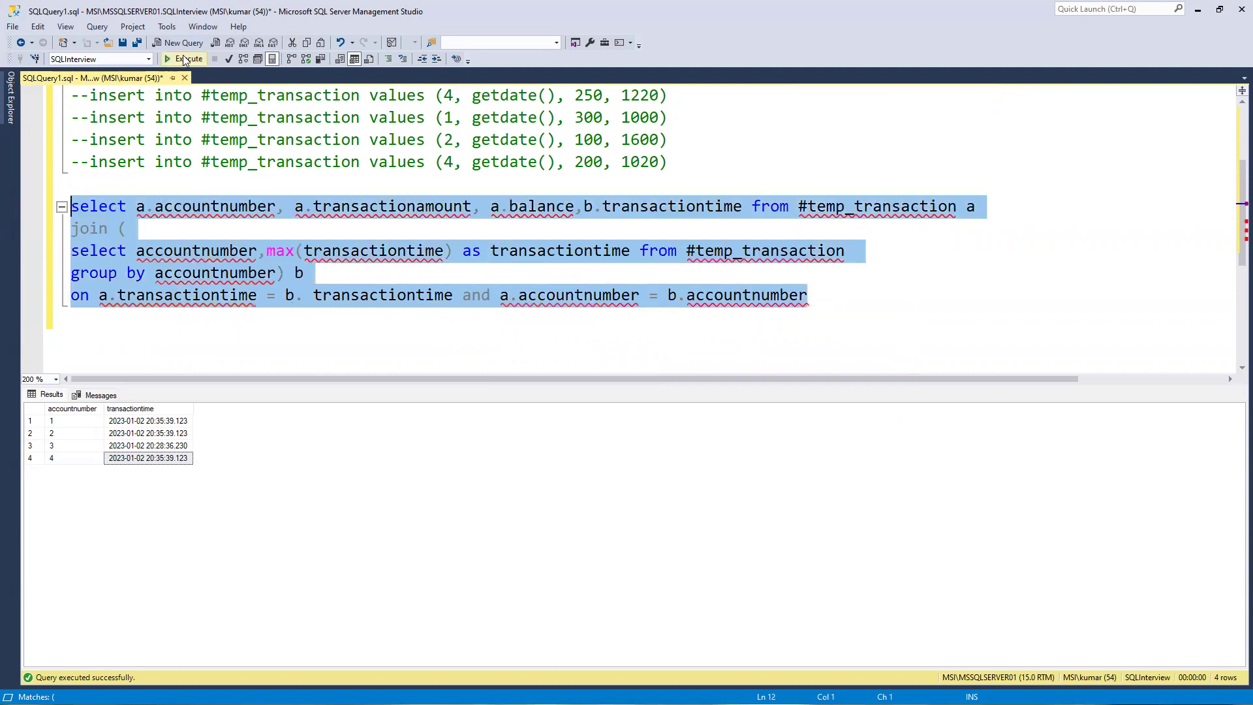
left_click(183, 59)
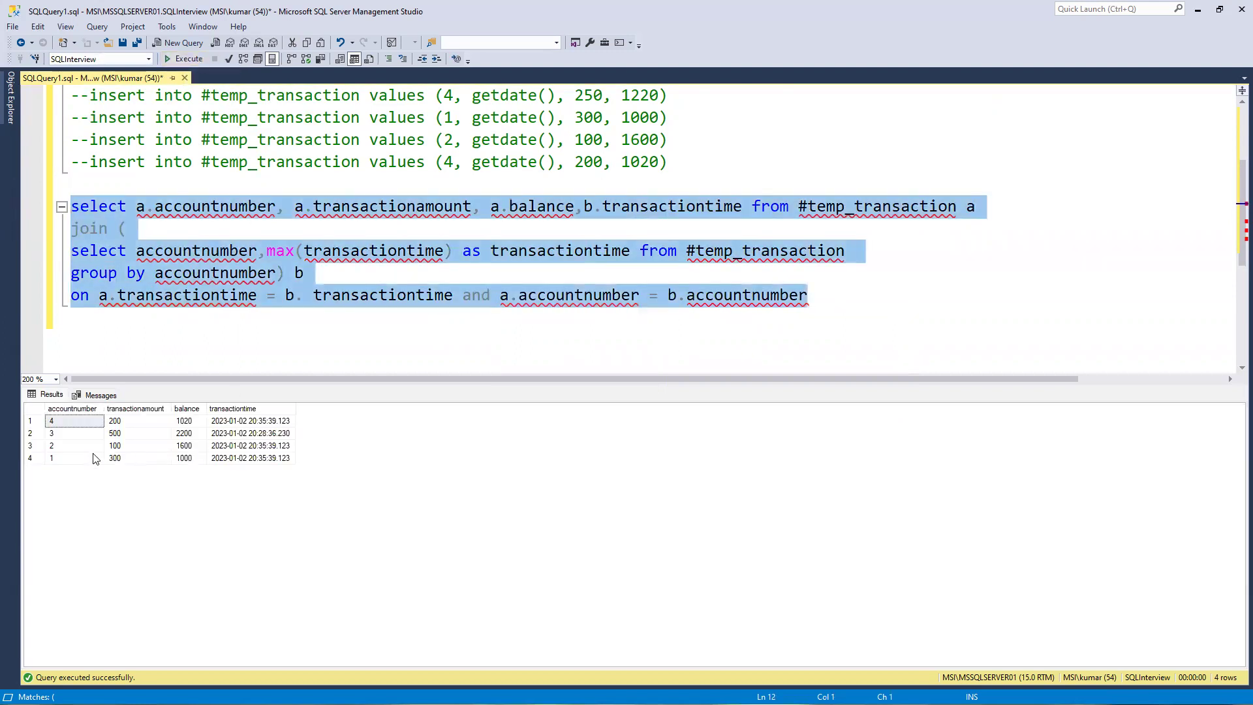
left_click(184, 432)
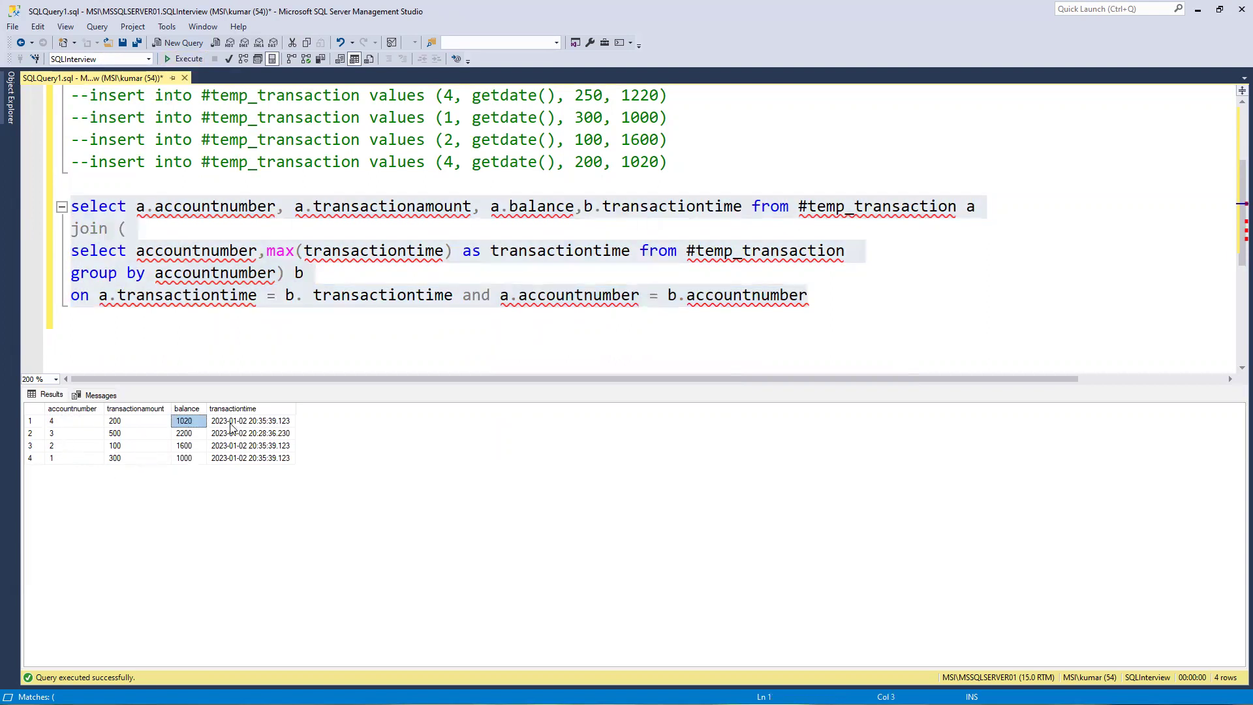
left_click(192, 458)
left_click(247, 461)
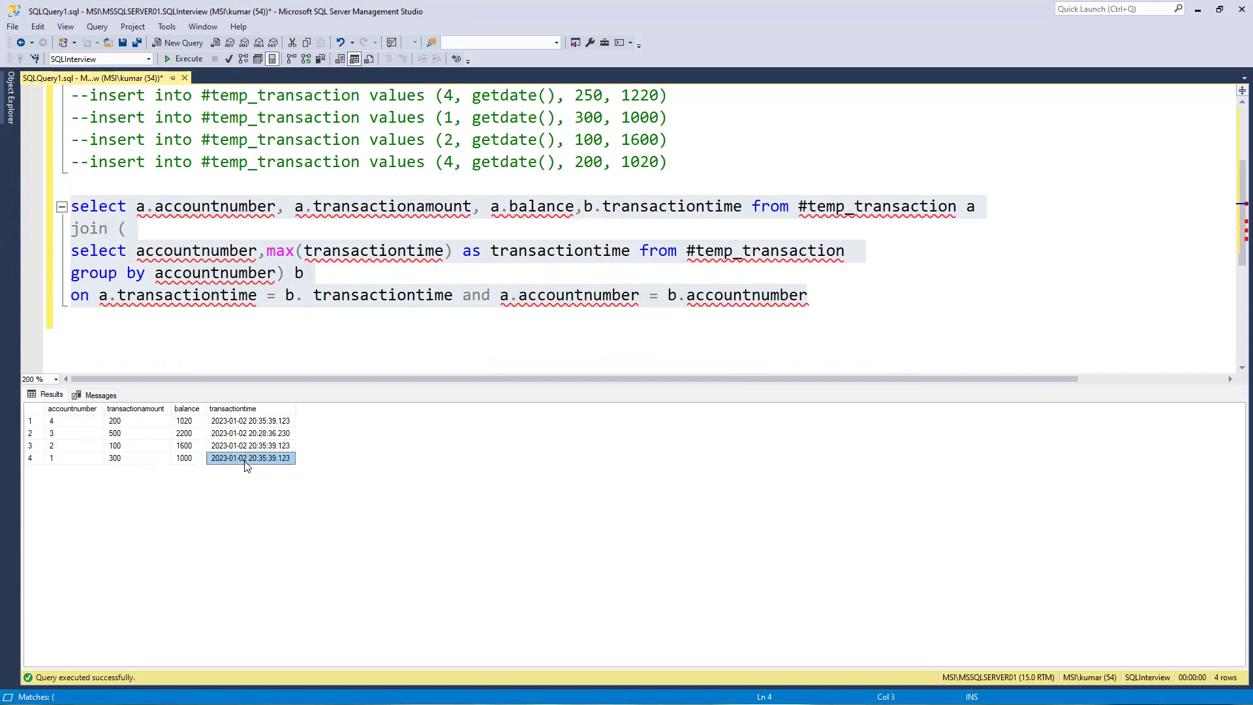
left_click(186, 459)
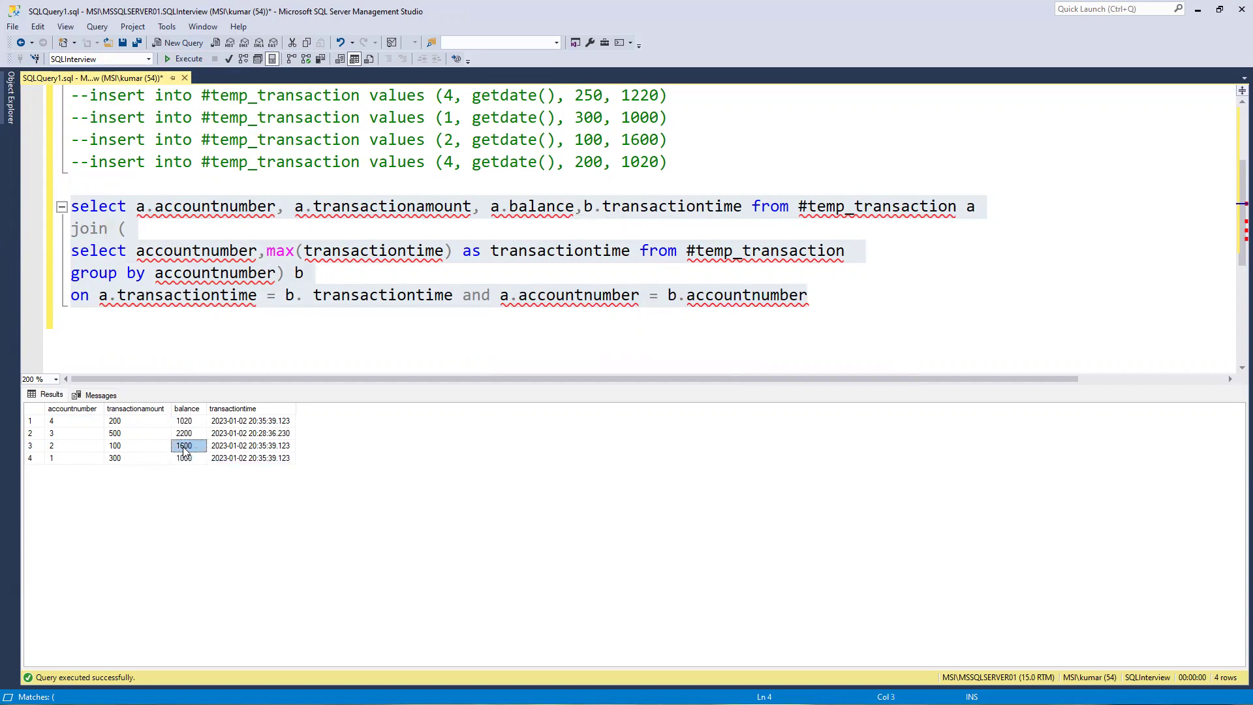
left_click(463, 295)
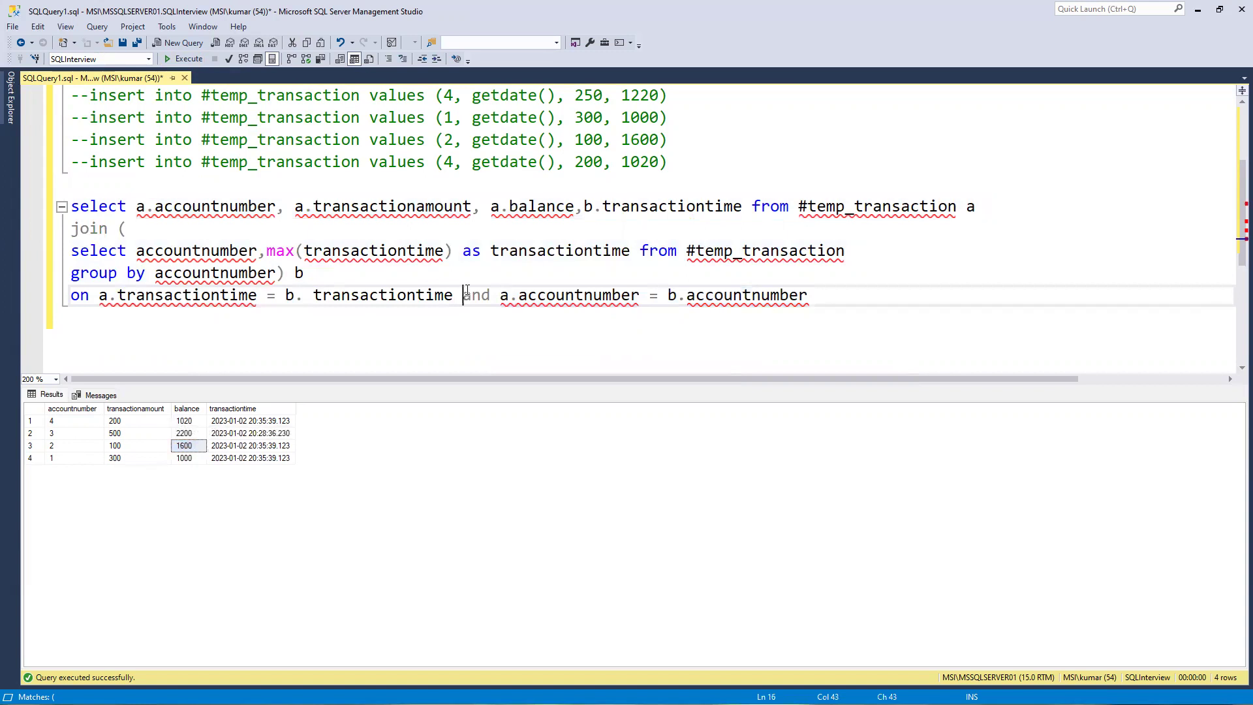
type("--")
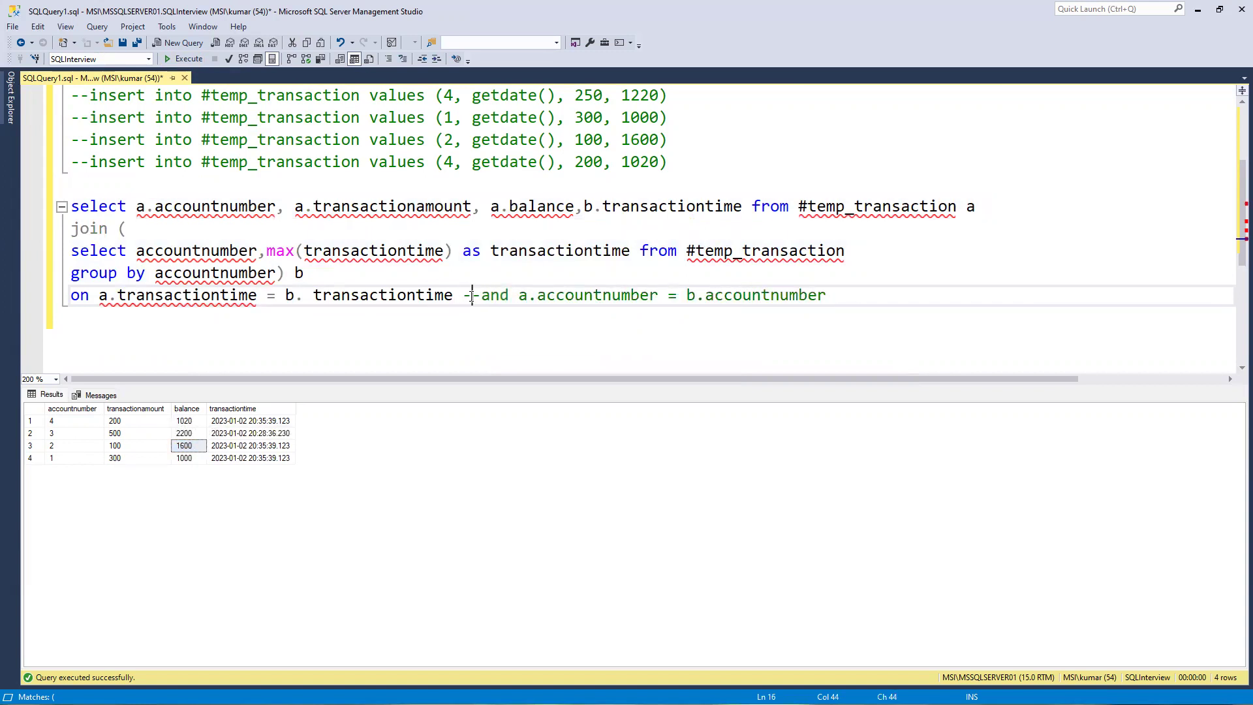
Put -- before 'and a.accountnumber = b.accountnumber' on the ON line
left_click_drag(473, 295, 829, 294)
left_click(480, 324)
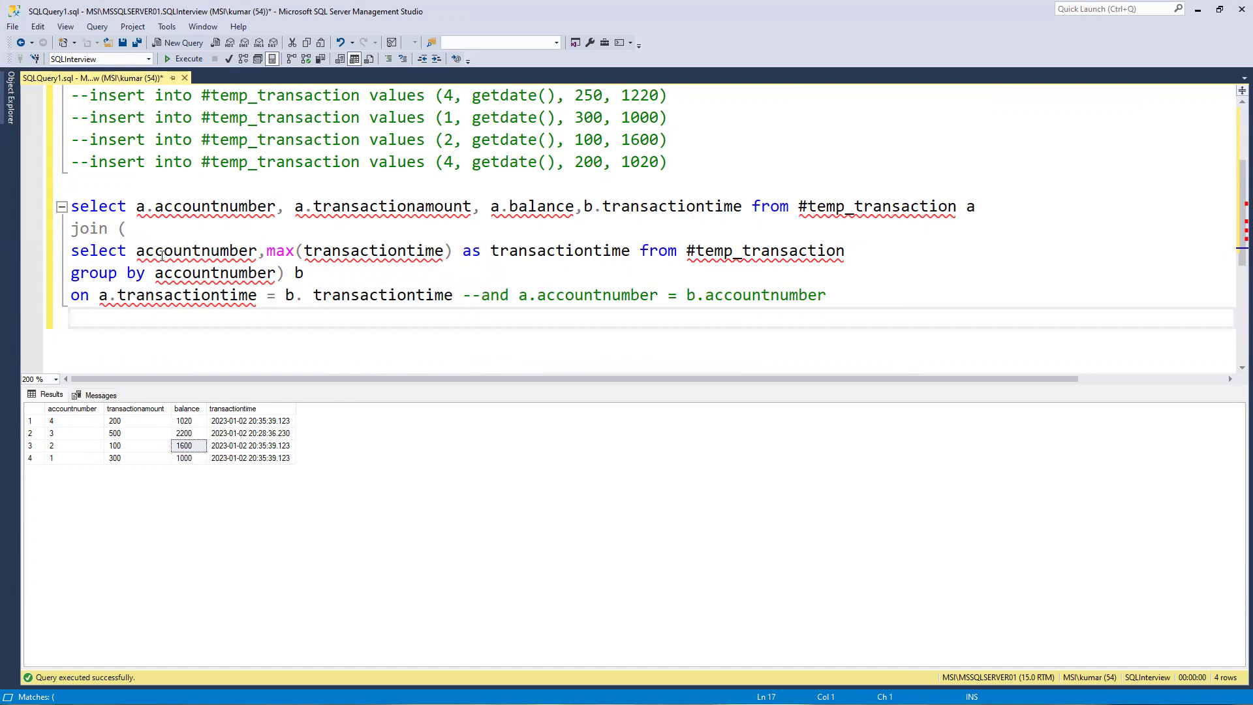
Run the time-only join and inspect its 12 rows, including account 3's time
left_click_drag(459, 295, 70, 206)
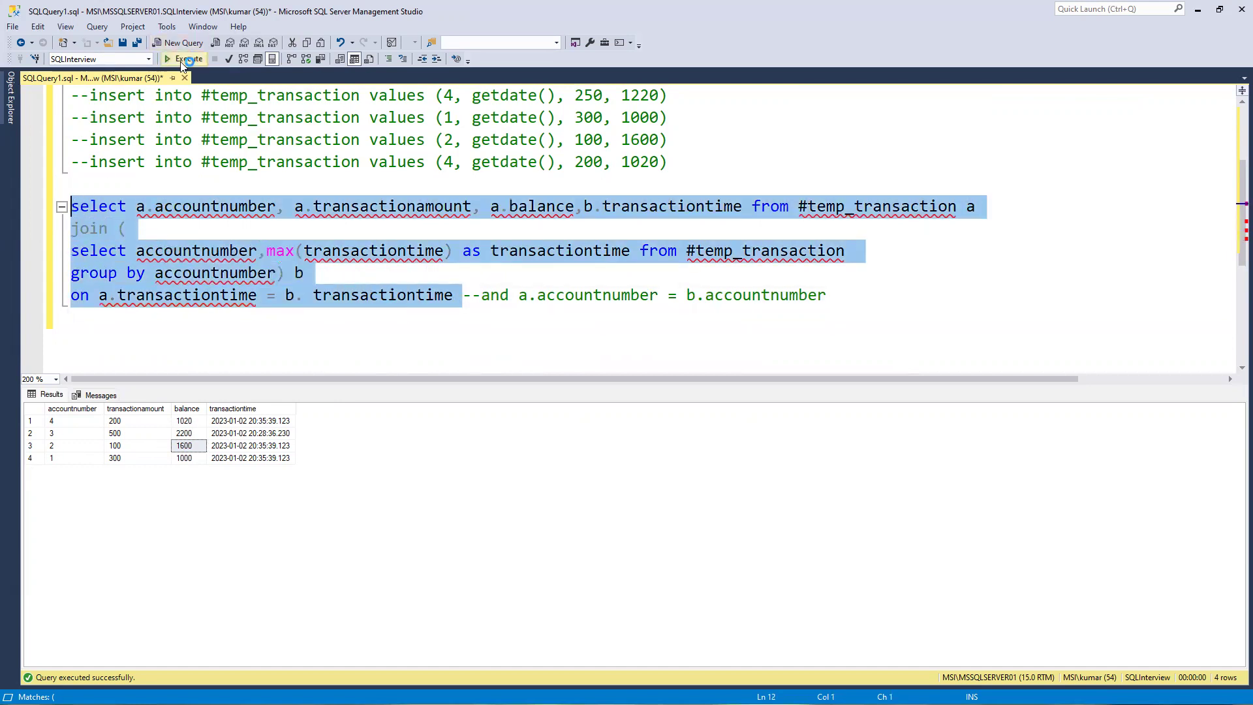
left_click(188, 59)
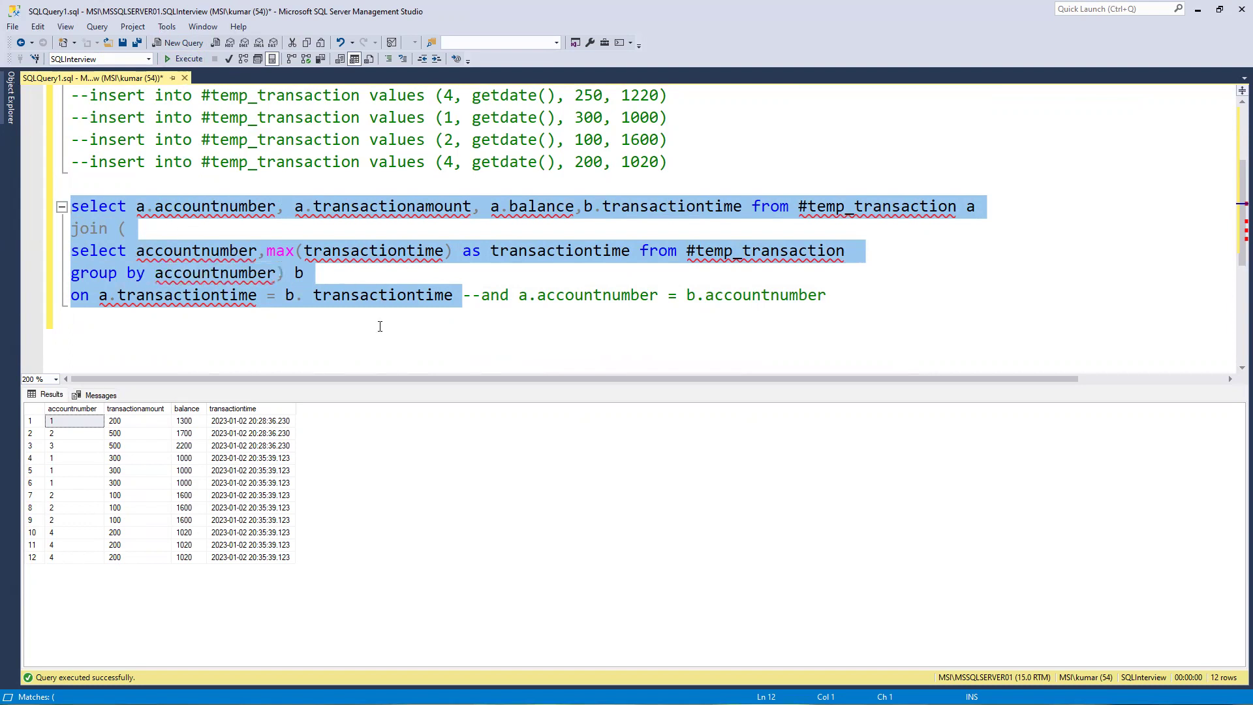
left_click(262, 421)
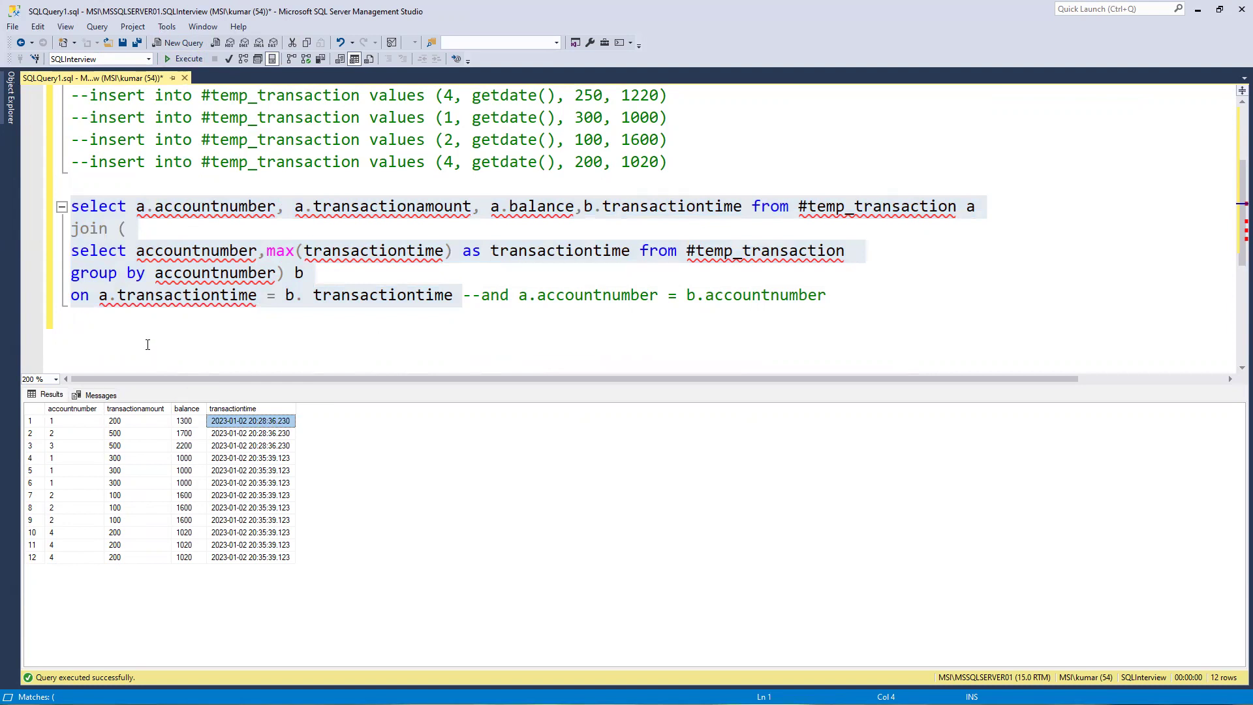
left_click(53, 447)
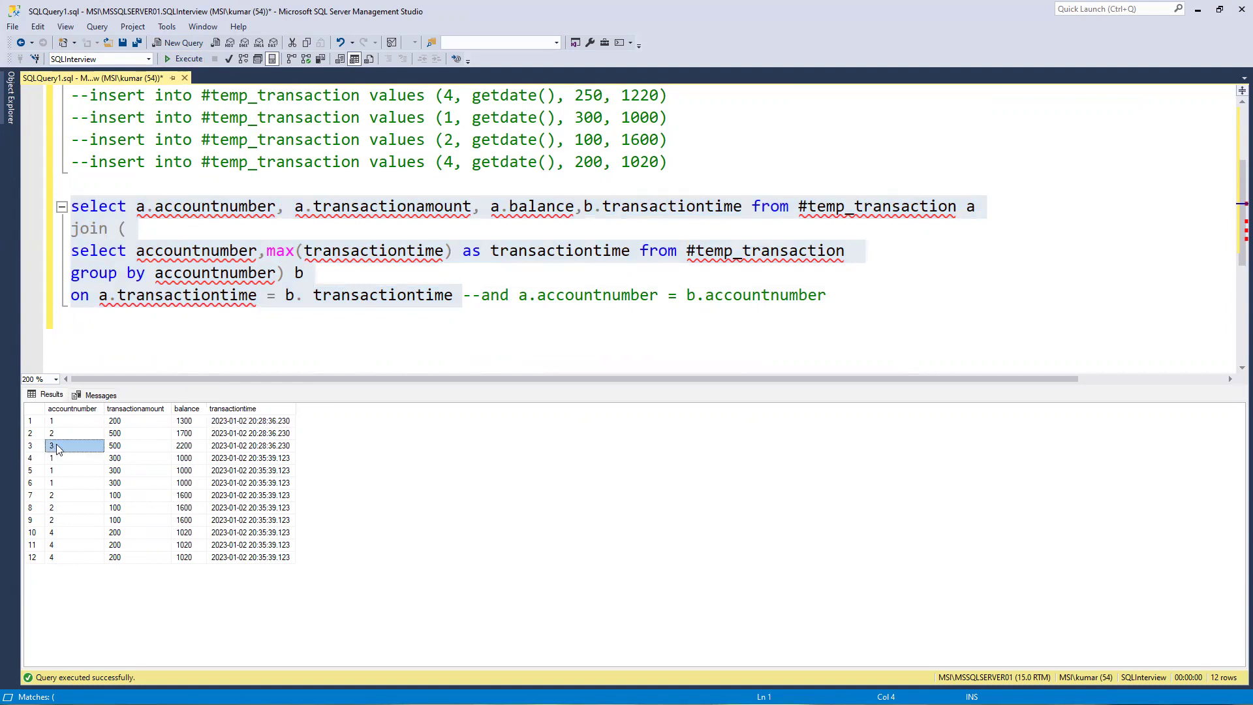
left_click(263, 446)
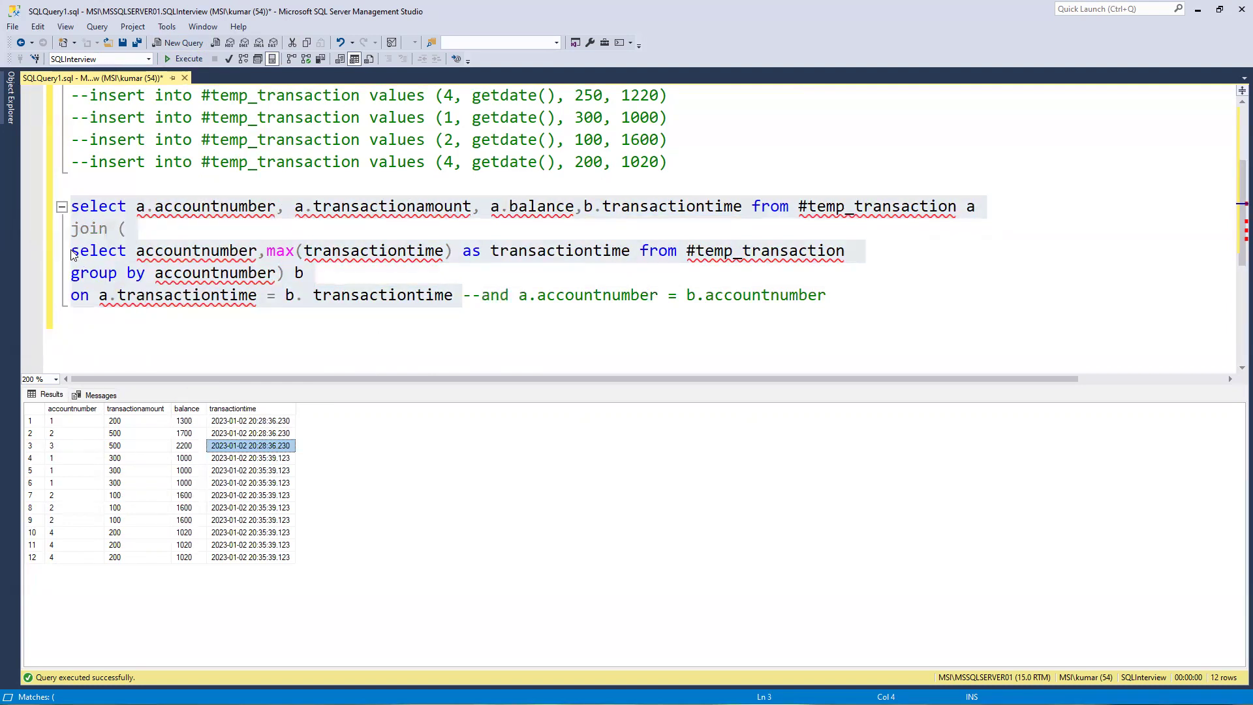
Run only the grouped subquery with F5 and check account 3's latest time
key("F6")
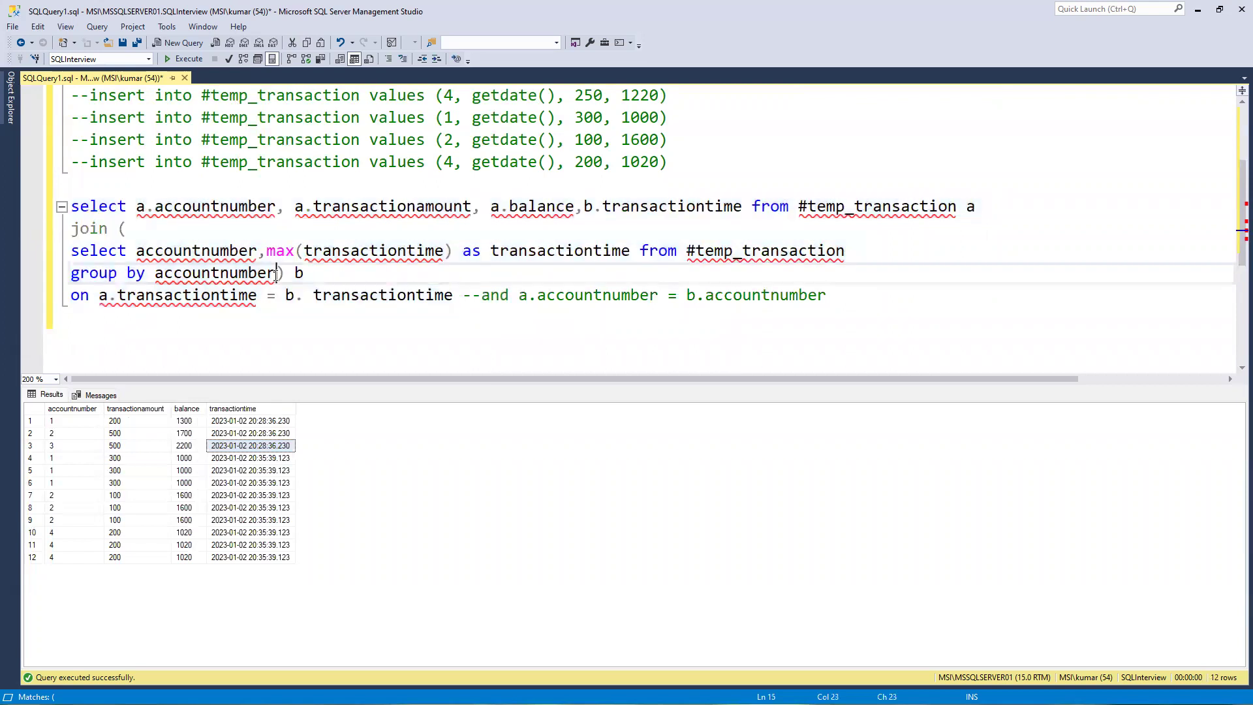
left_click_drag(282, 273, 56, 252)
key("F5")
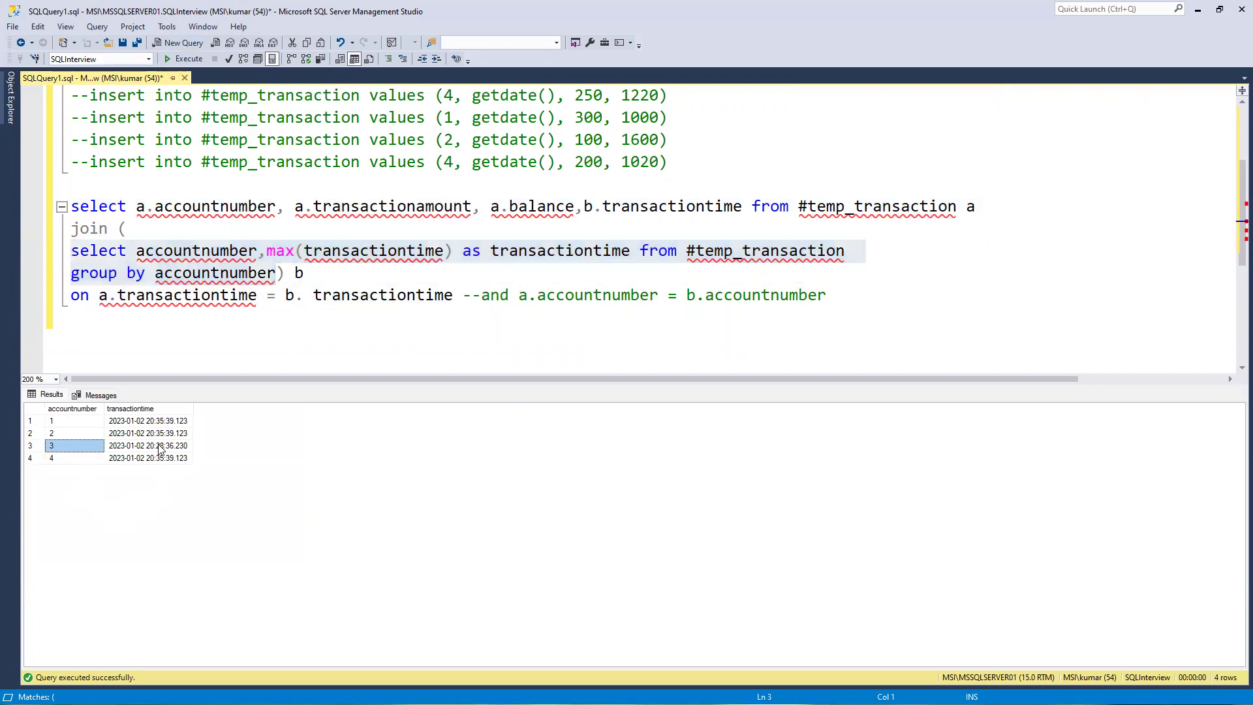
left_click(146, 446)
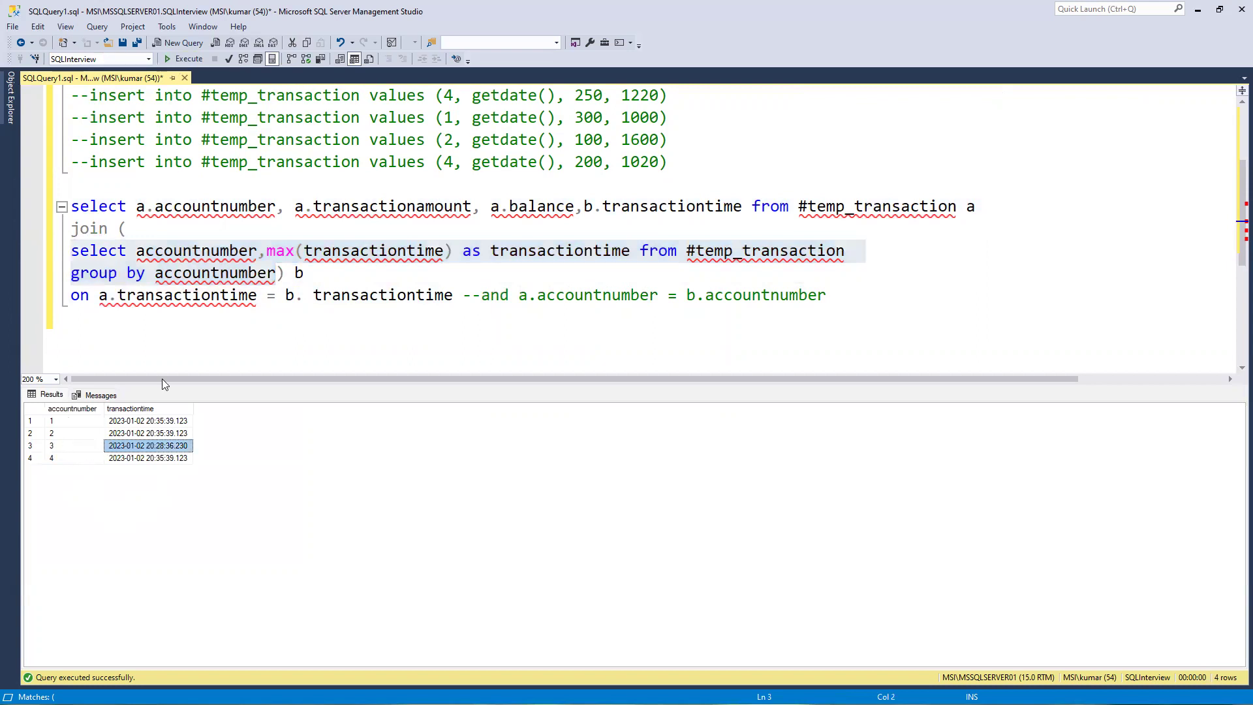
Rerun the time-only join and compare transaction times in the first three result rows
left_click_drag(456, 295, 60, 206)
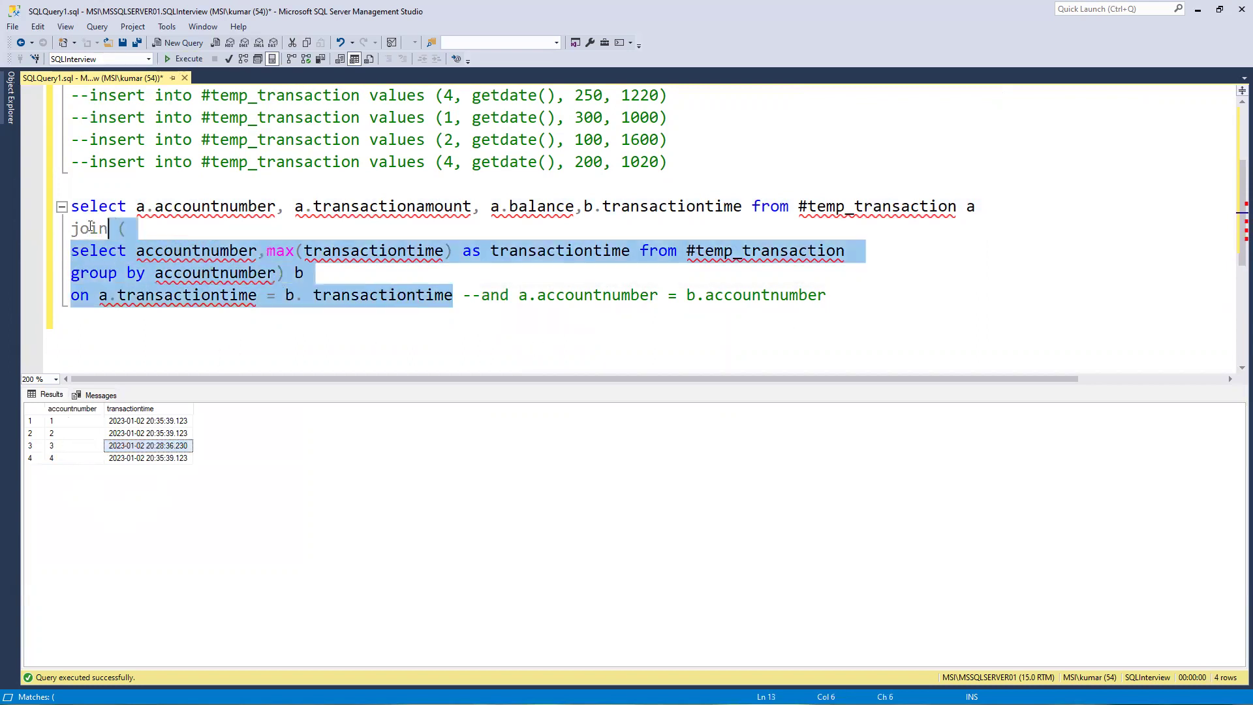
left_click(184, 57)
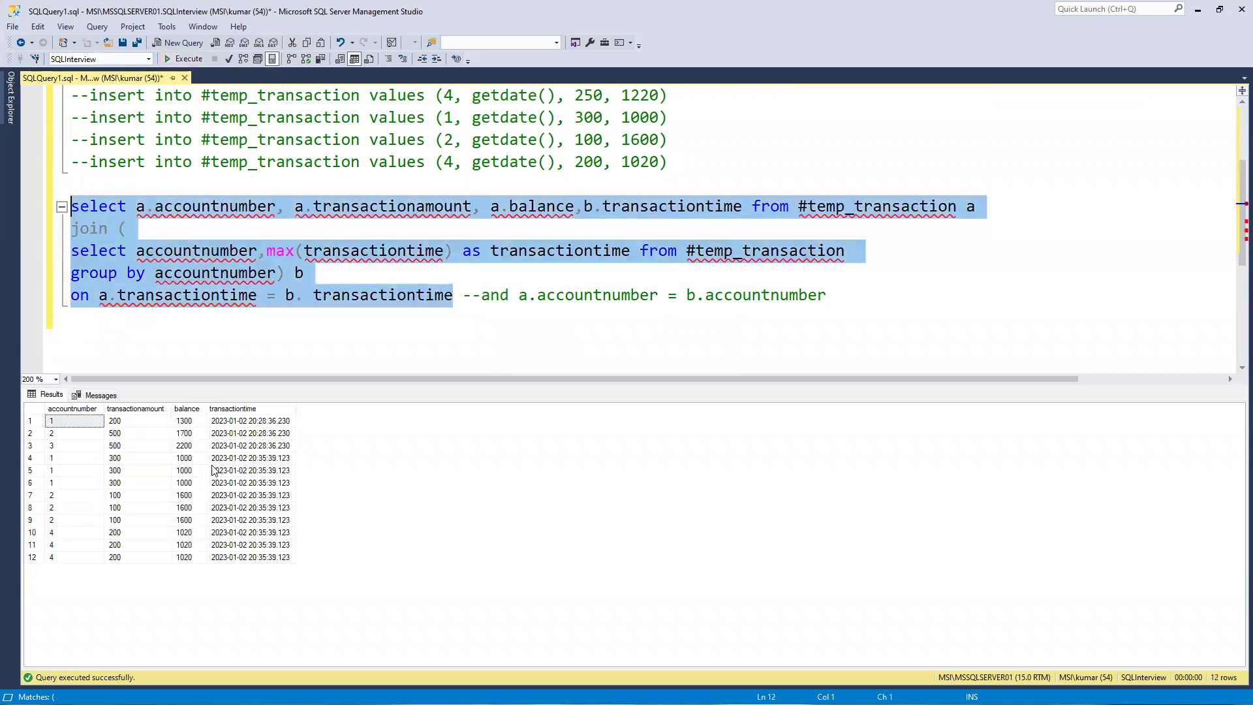
left_click(251, 421)
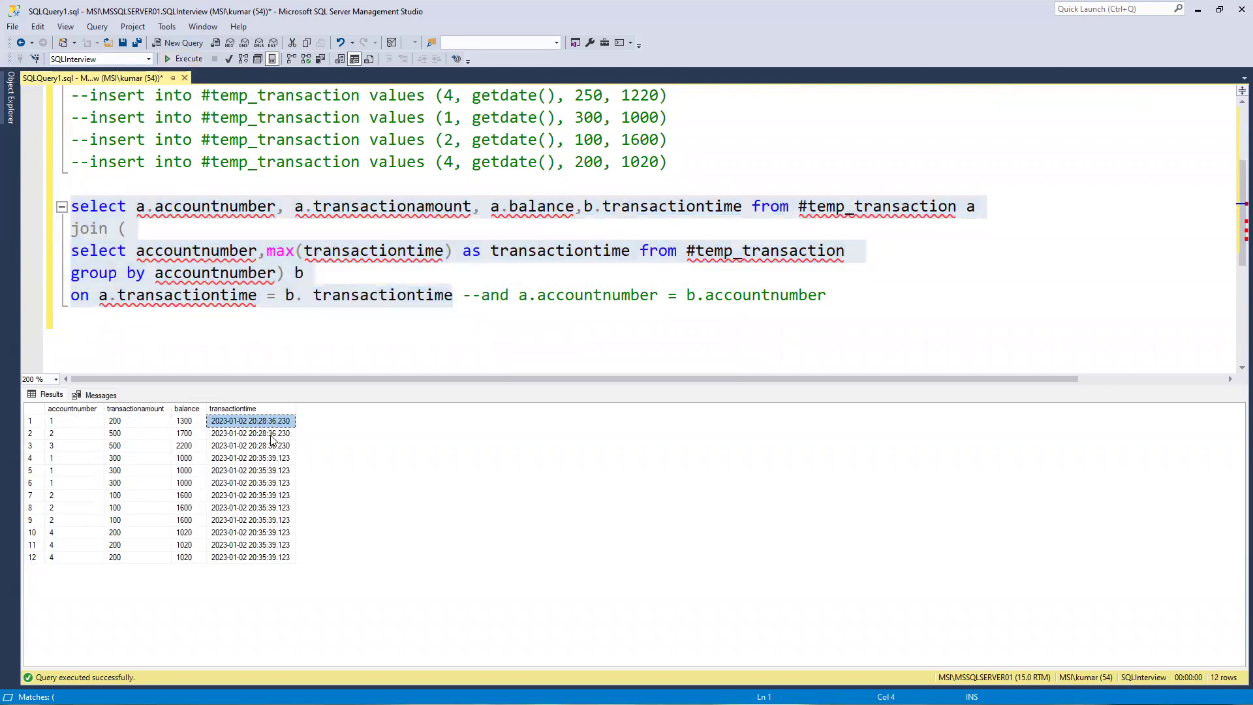
left_click(274, 435)
left_click(275, 447)
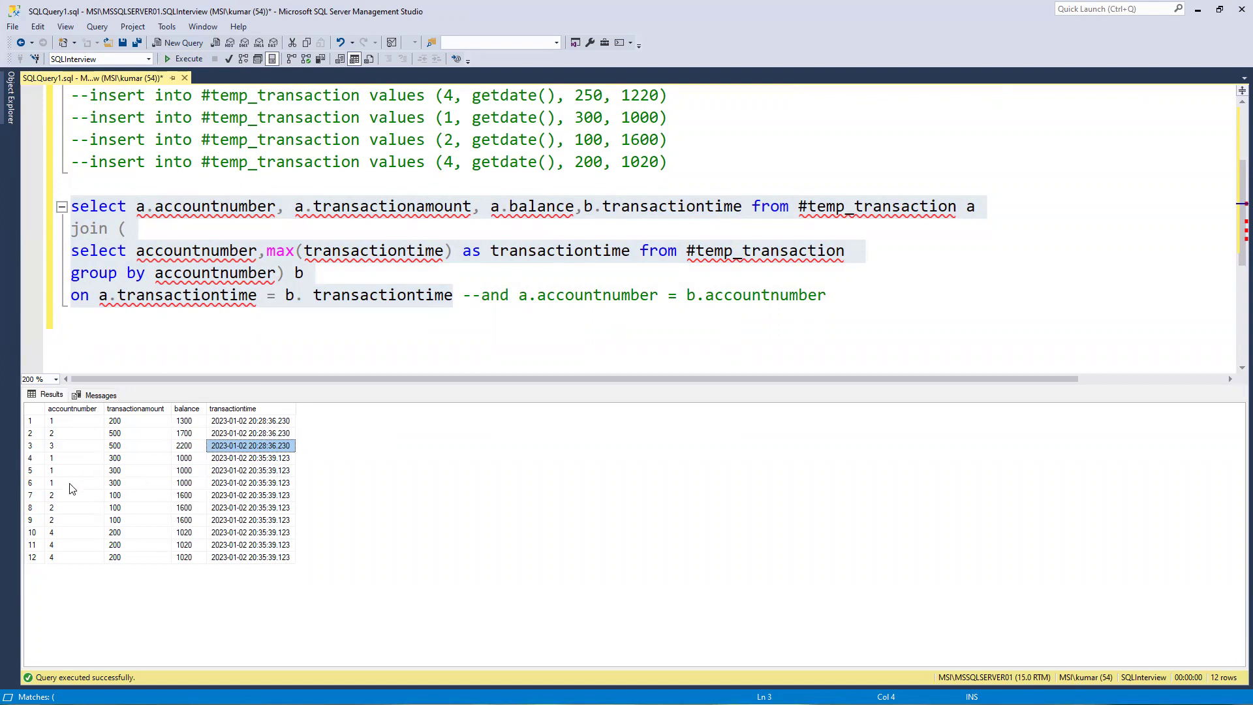
Remove the -- before the account number condition and rerun the join for four rows
left_click(482, 295)
key("BackSpace")
key("BackSpace")
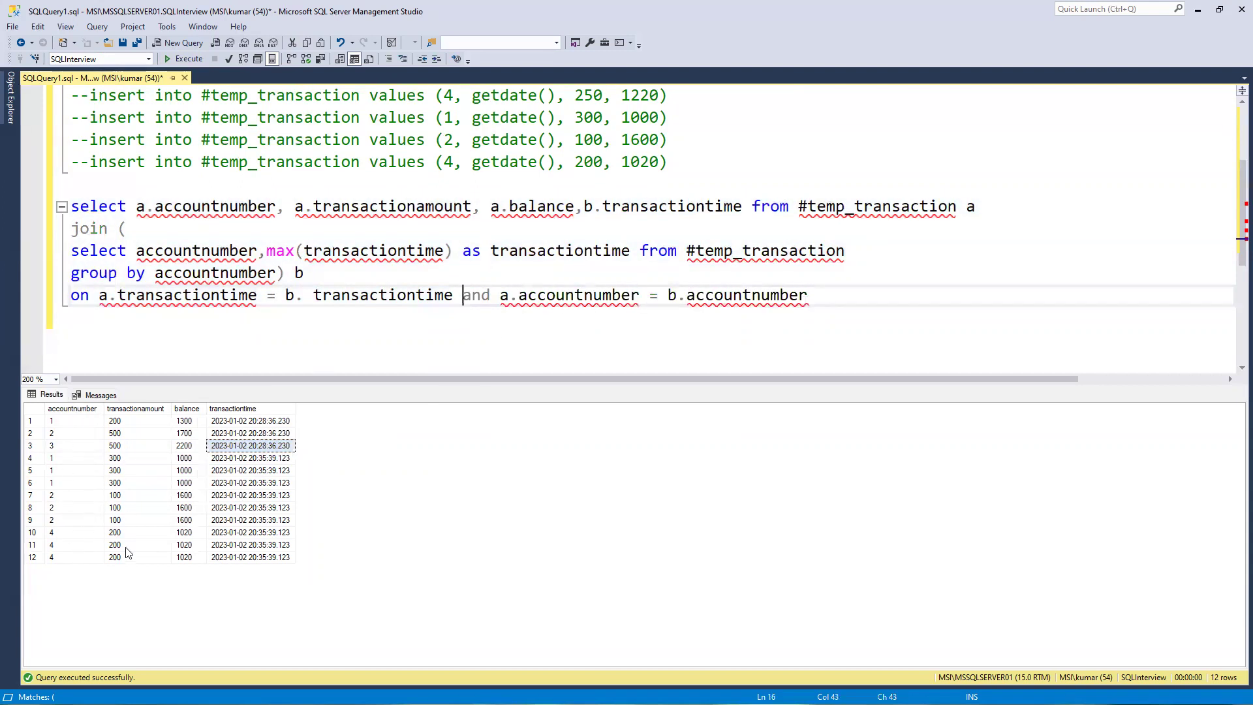
left_click_drag(810, 296, 68, 203)
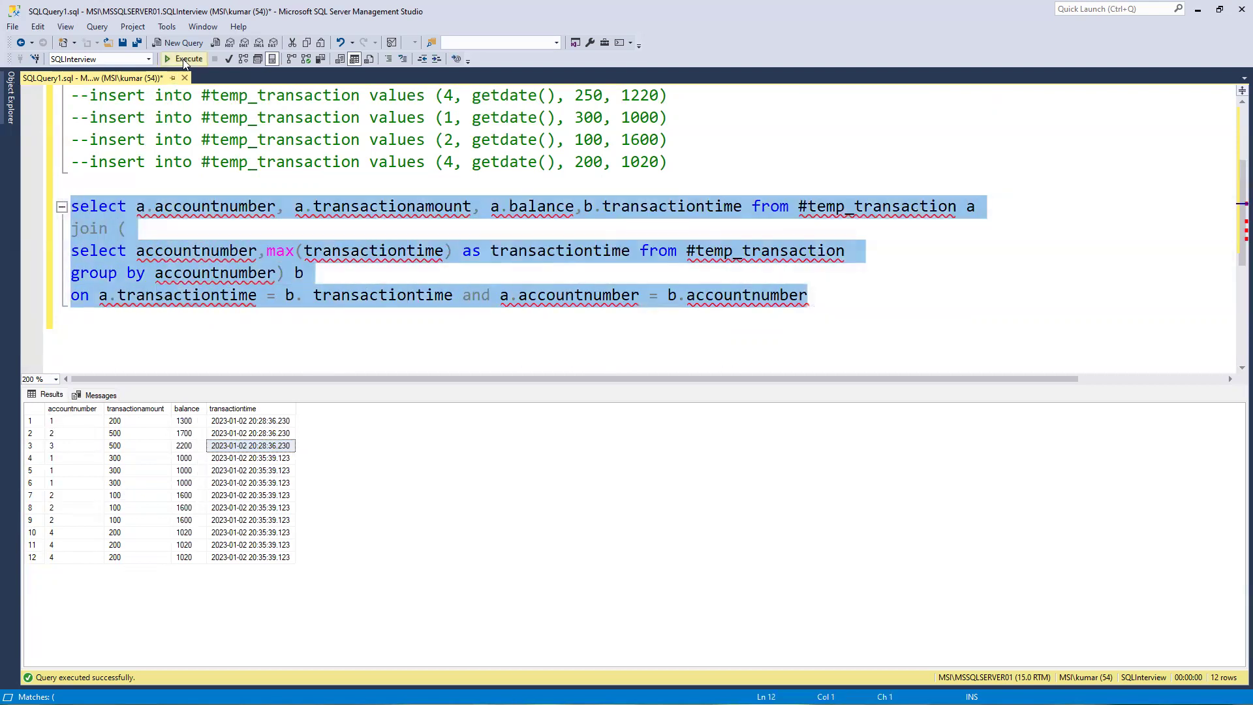
left_click(183, 58)
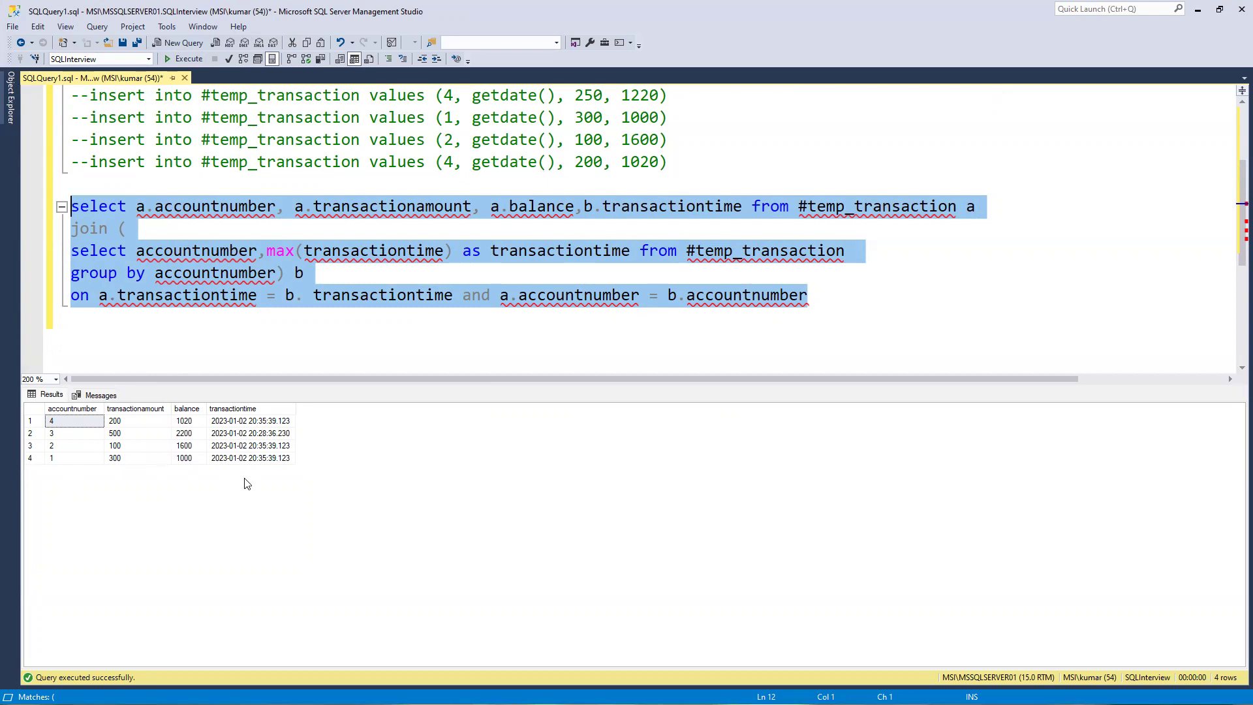
left_click(255, 347)
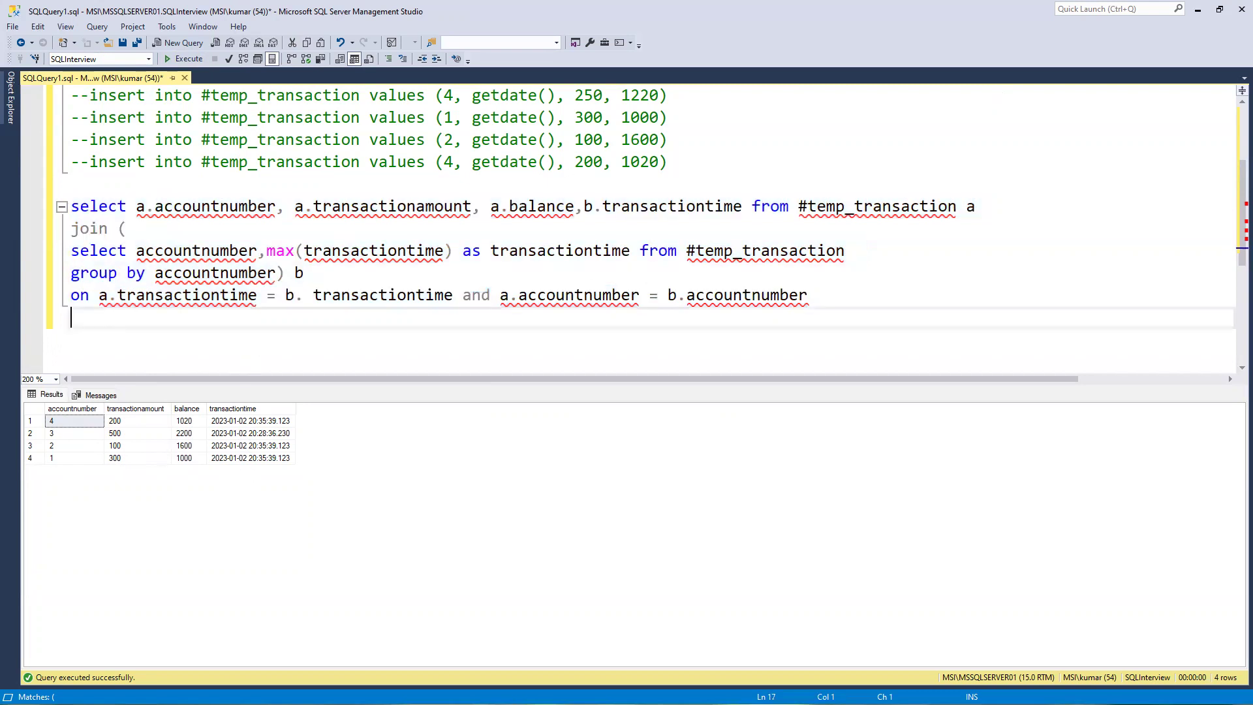